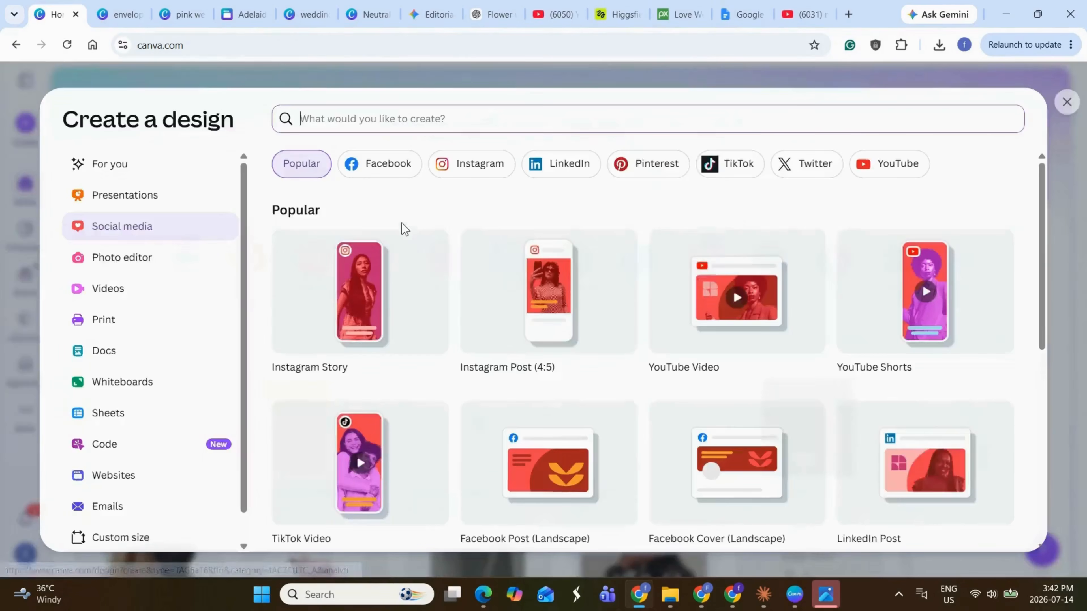
Create a blank Instagram Story design and open the full set of basic-shape frames
left_click(443, 281)
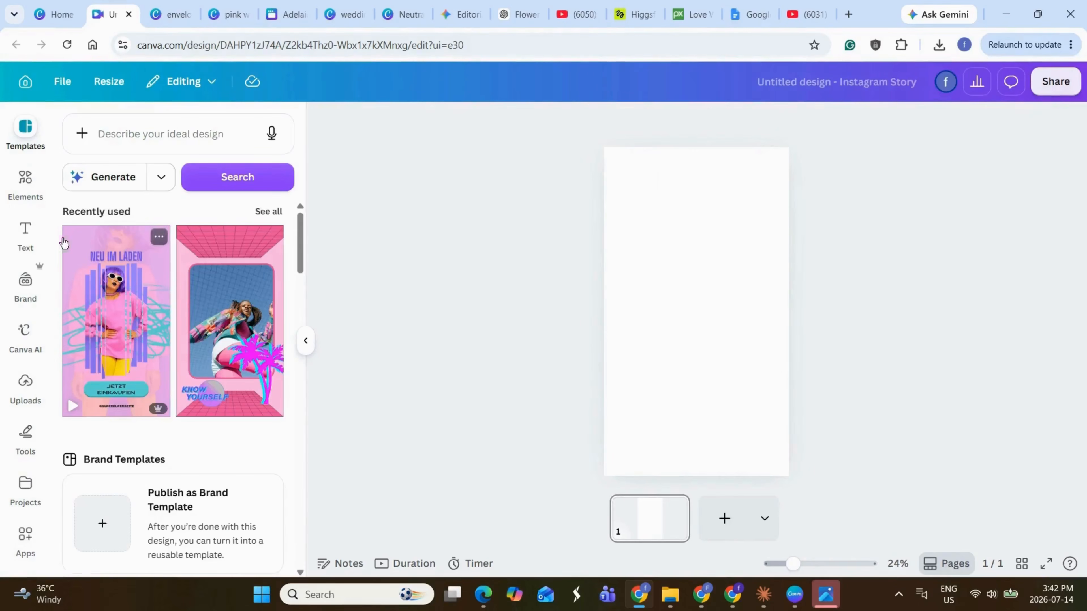
left_click(25, 182)
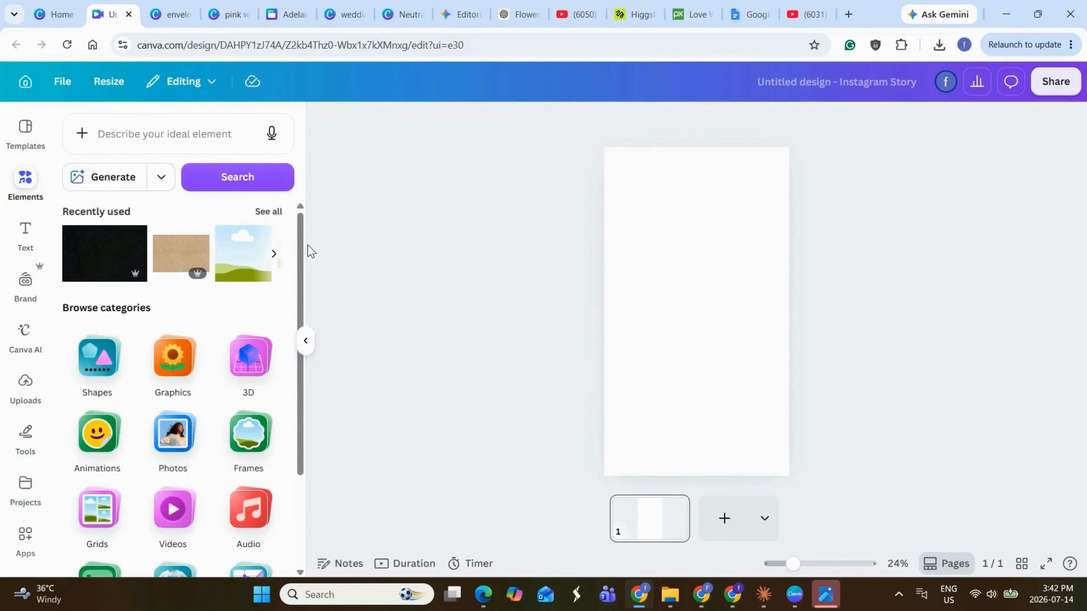
left_click(249, 433)
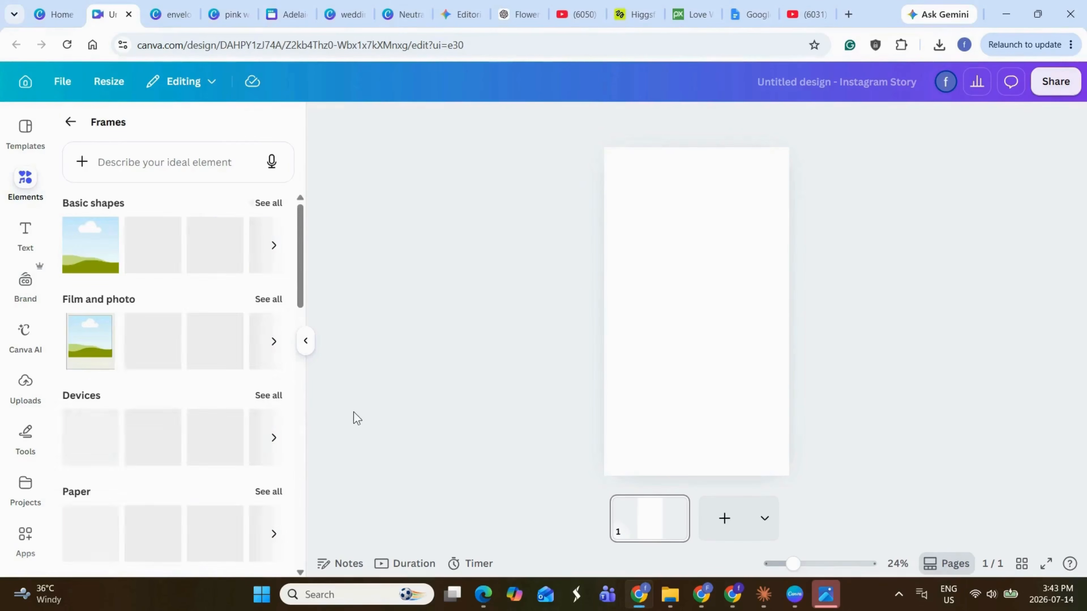
left_click(269, 203)
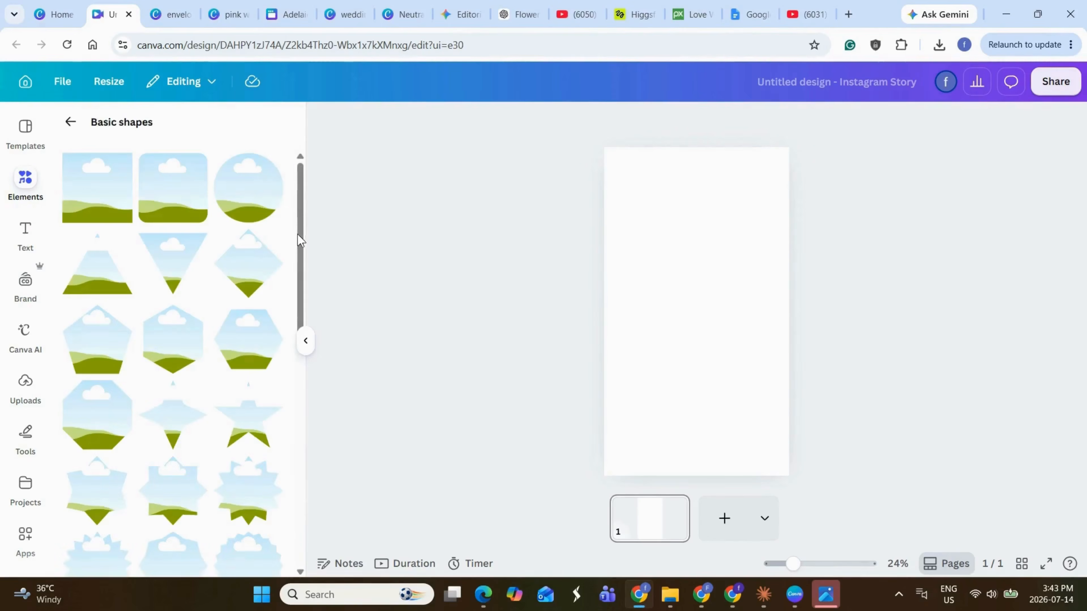
Add the right-pointing pentagon arrow frame, enlarge it and move it toward the page's left side
left_click_drag(298, 284, 312, 486)
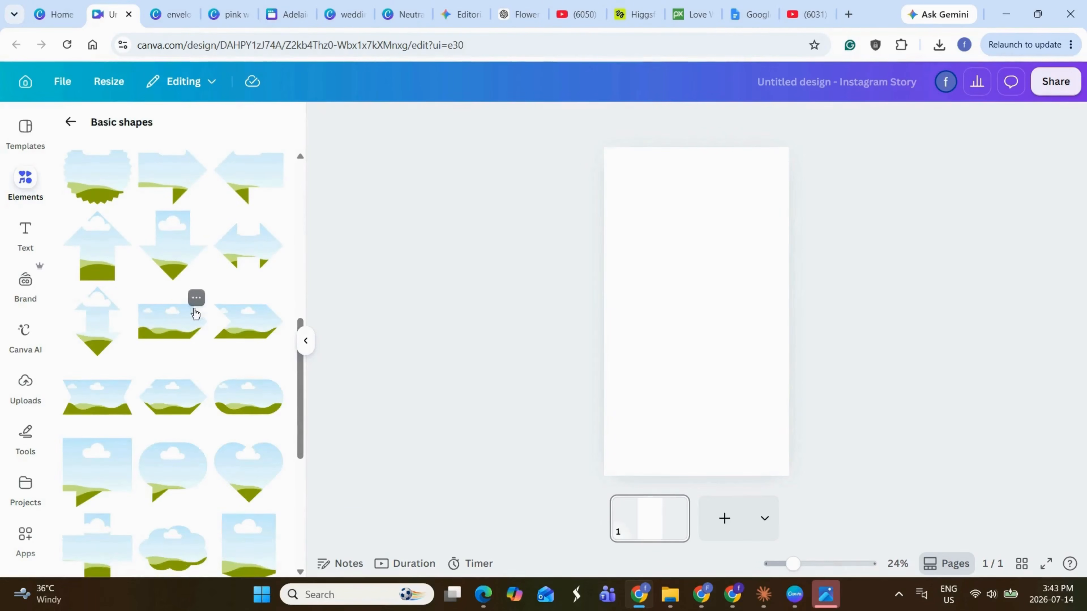
left_click(197, 299)
left_click(153, 323)
left_click(152, 323)
left_click_drag(739, 338, 832, 380)
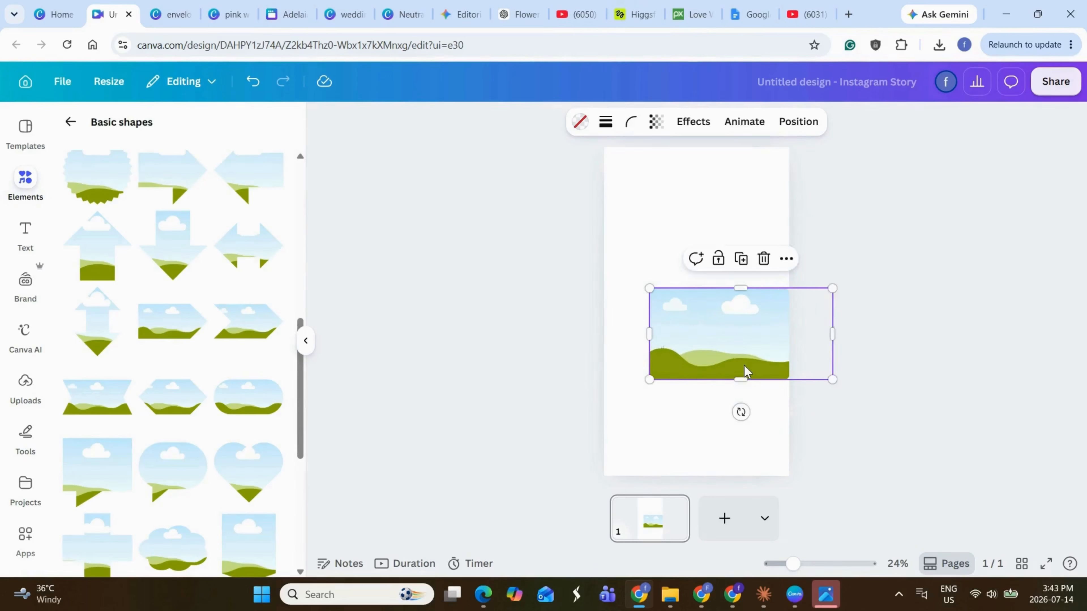
left_click_drag(742, 361, 657, 349)
Stretch the pentagon frame to the full page height and line up its flat side with the page's left edge
left_click_drag(651, 277, 653, 181)
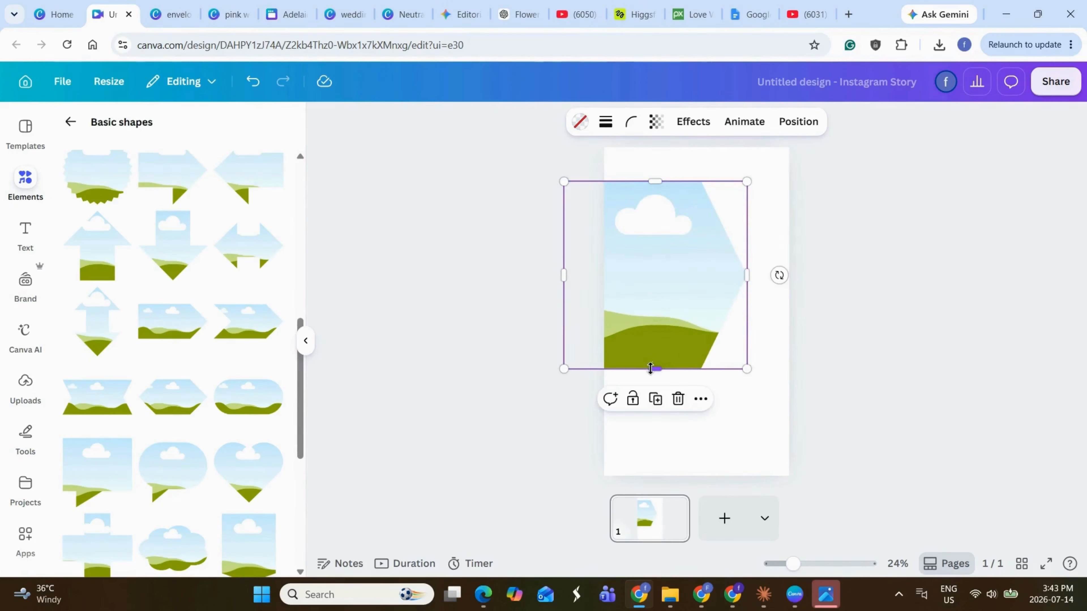
left_click_drag(650, 369, 651, 400)
left_click_drag(747, 400, 785, 445)
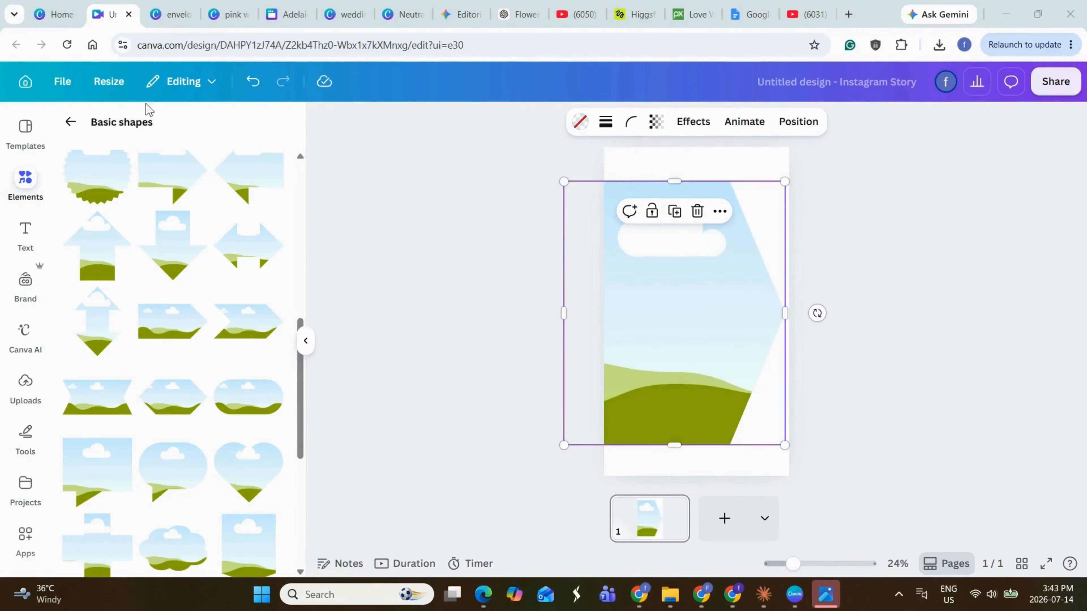
left_click_drag(639, 180, 616, 141)
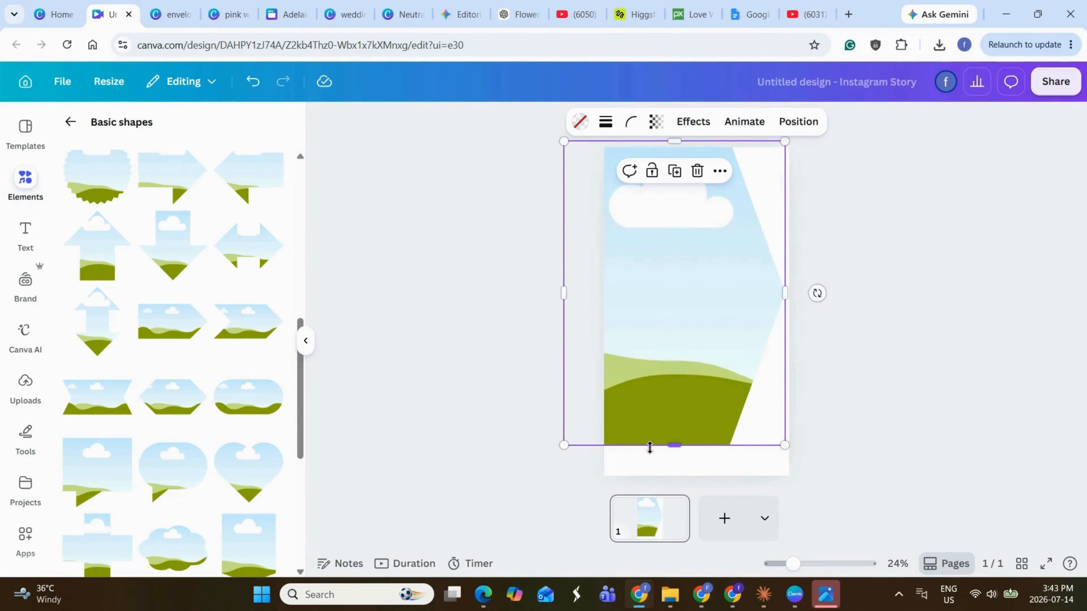
left_click_drag(647, 446, 721, 476)
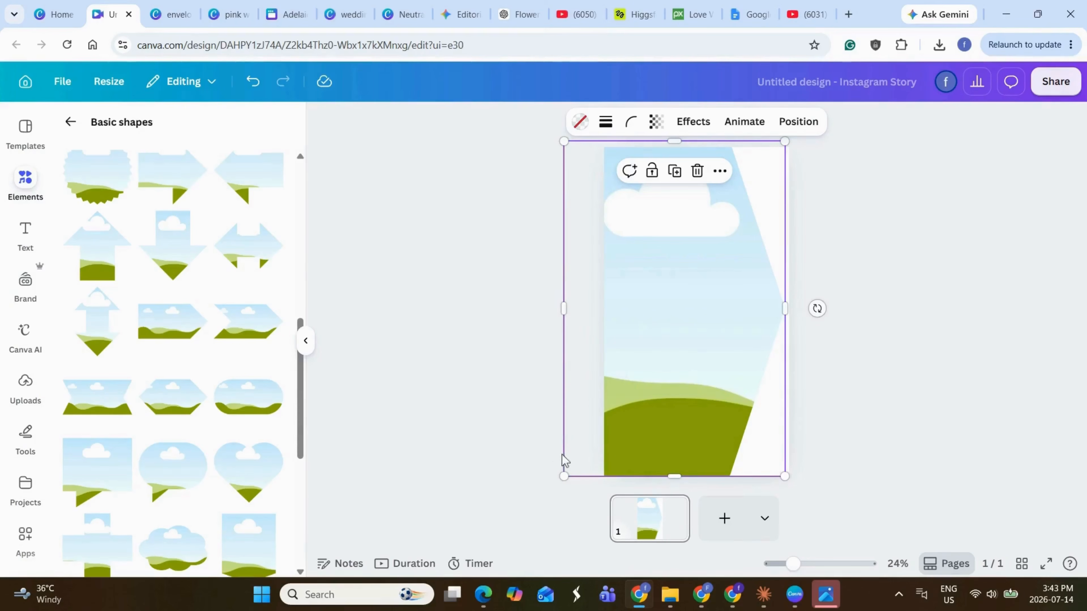
left_click_drag(564, 309, 653, 399)
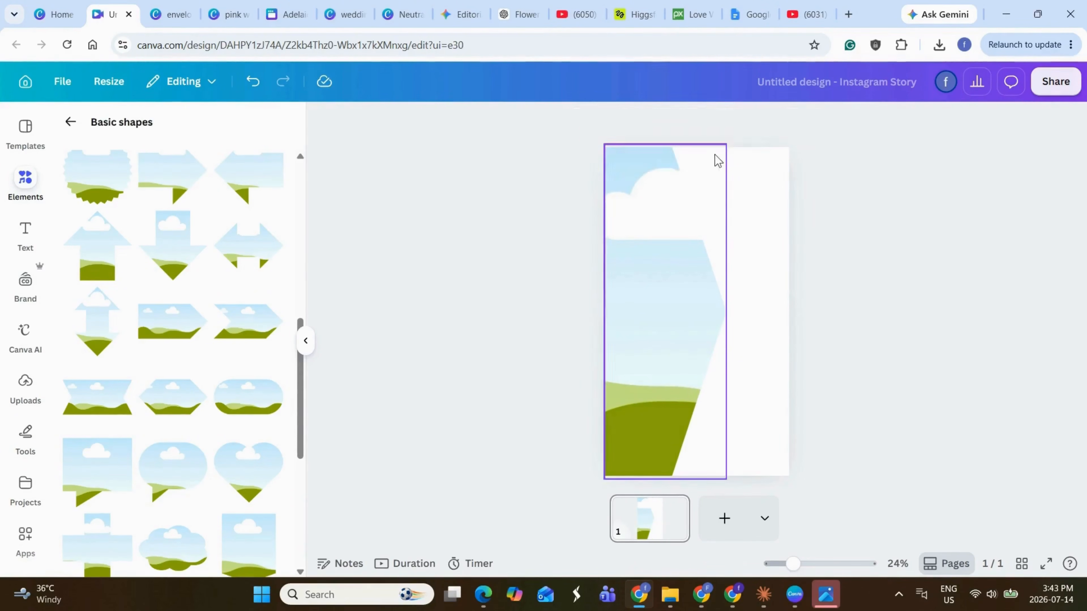
Set the pentagon frame's corner rounding to 54
left_click(631, 123)
left_click_drag(558, 180, 615, 185)
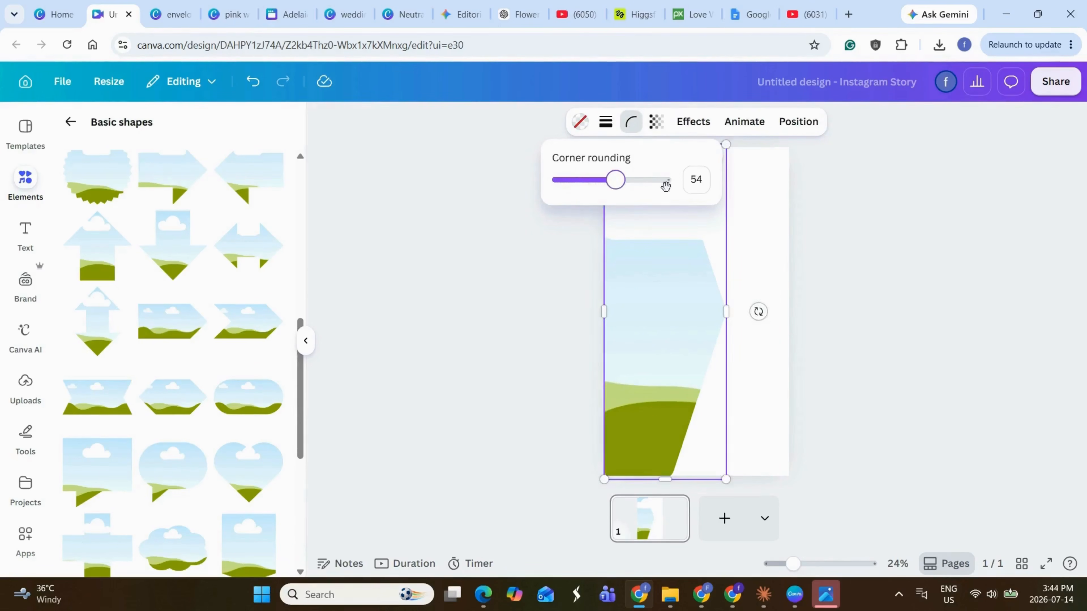
left_click(747, 238)
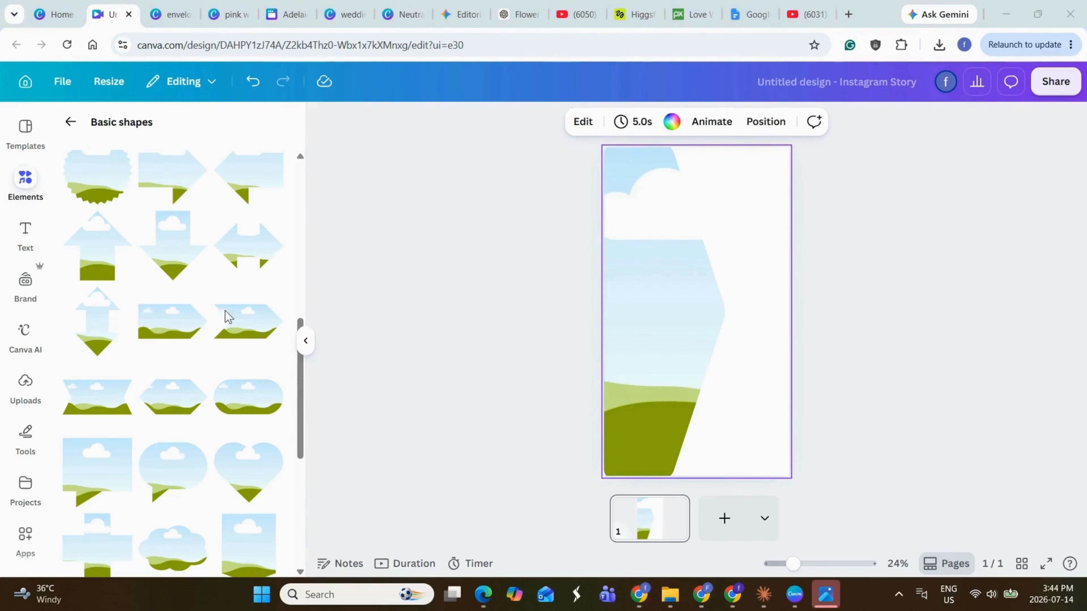
Add a square frame in the middle of the page and stretch it to the full page height of 1920 px
left_click_drag(300, 322, 336, 163)
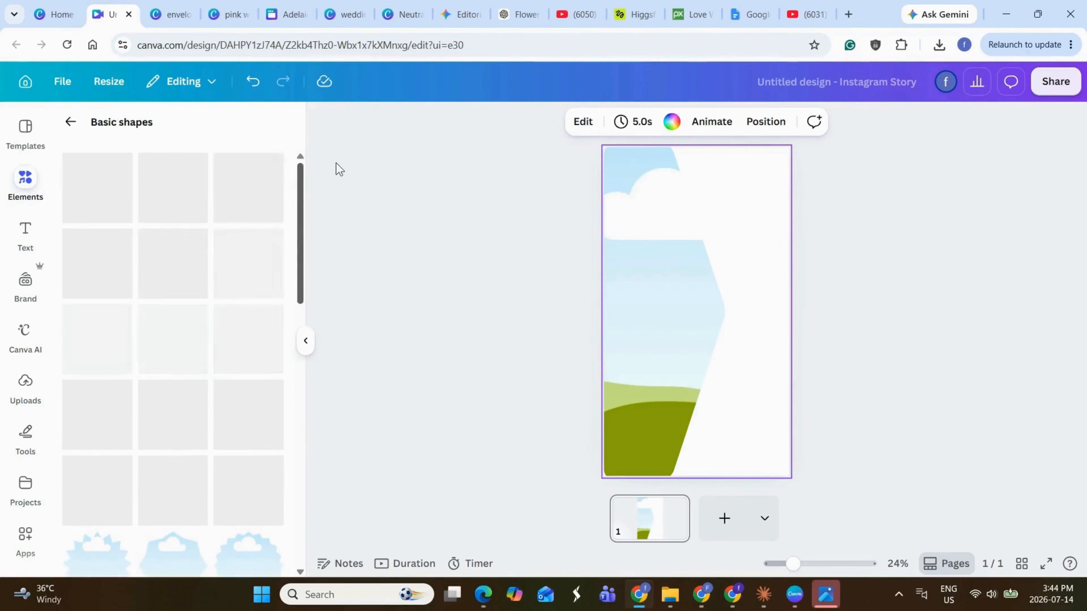
left_click(94, 215)
left_click_drag(667, 264, 667, 147)
left_click_drag(696, 359, 696, 476)
Move the square frame's layer beneath the pentagon frame
left_click(781, 123)
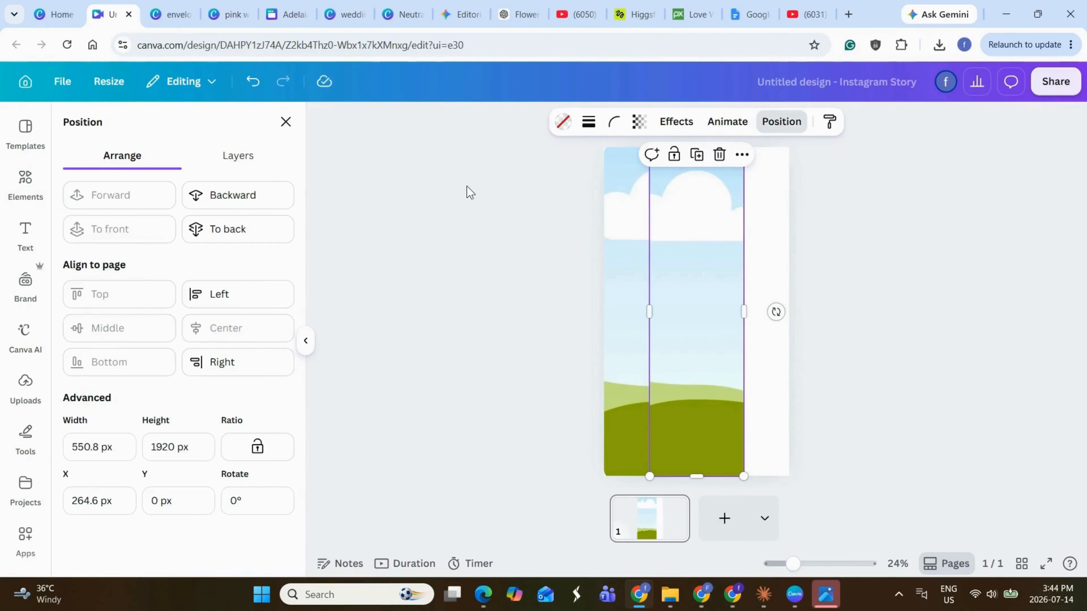
left_click(253, 154)
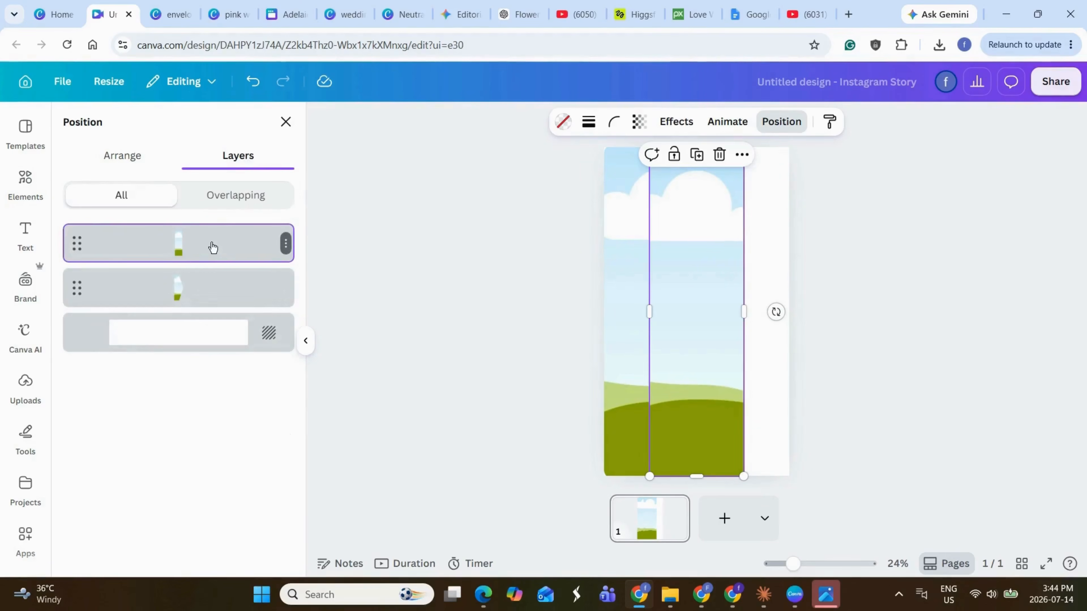
left_click_drag(213, 247, 205, 311)
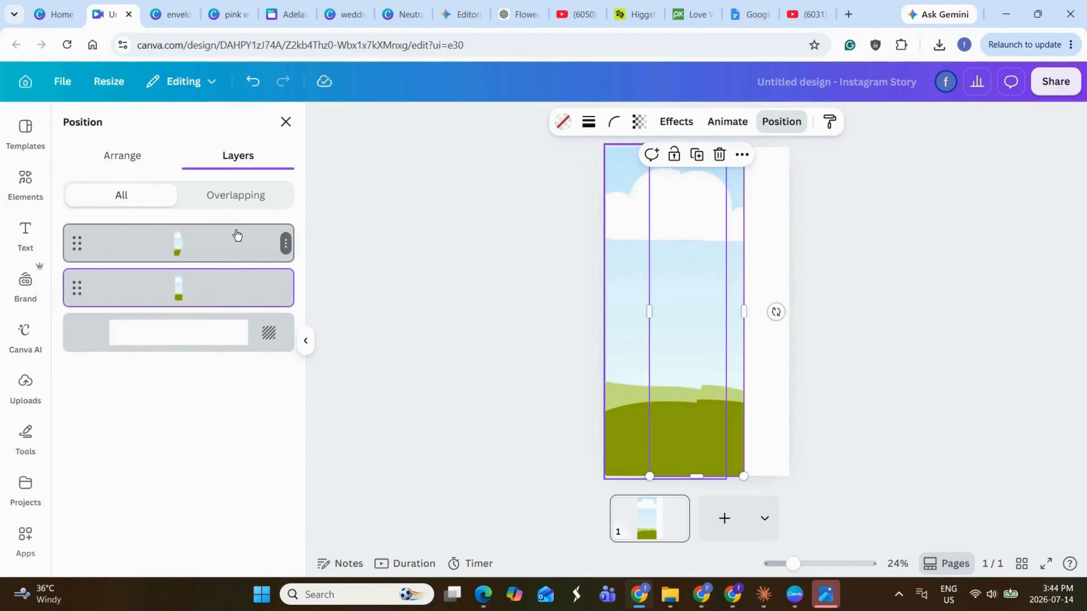
Apply a Drop shadow effect to the pentagon frame with an offset of 21
left_click(215, 240)
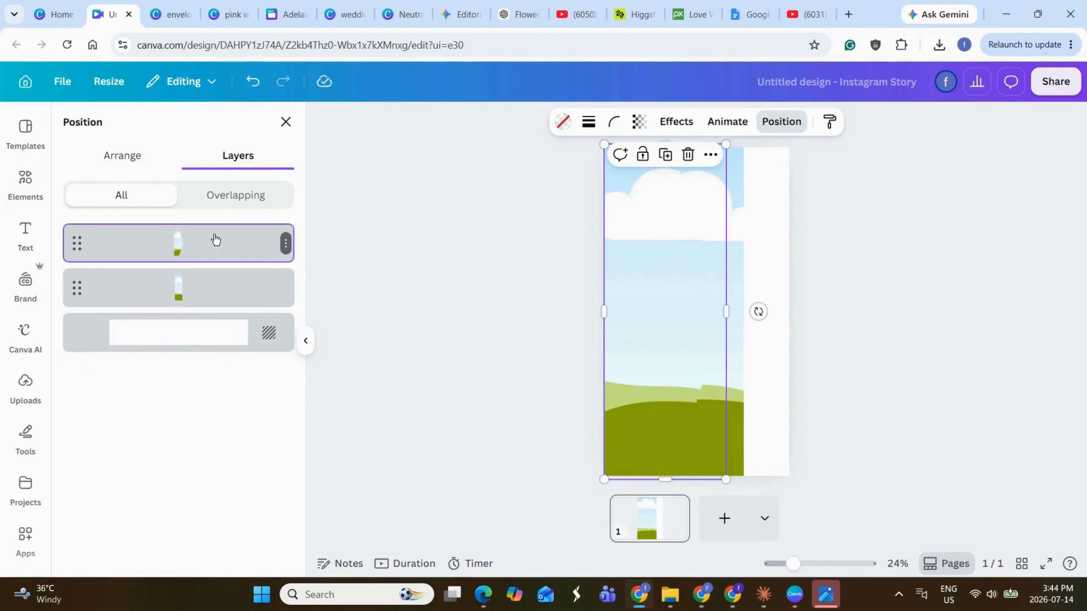
left_click(673, 123)
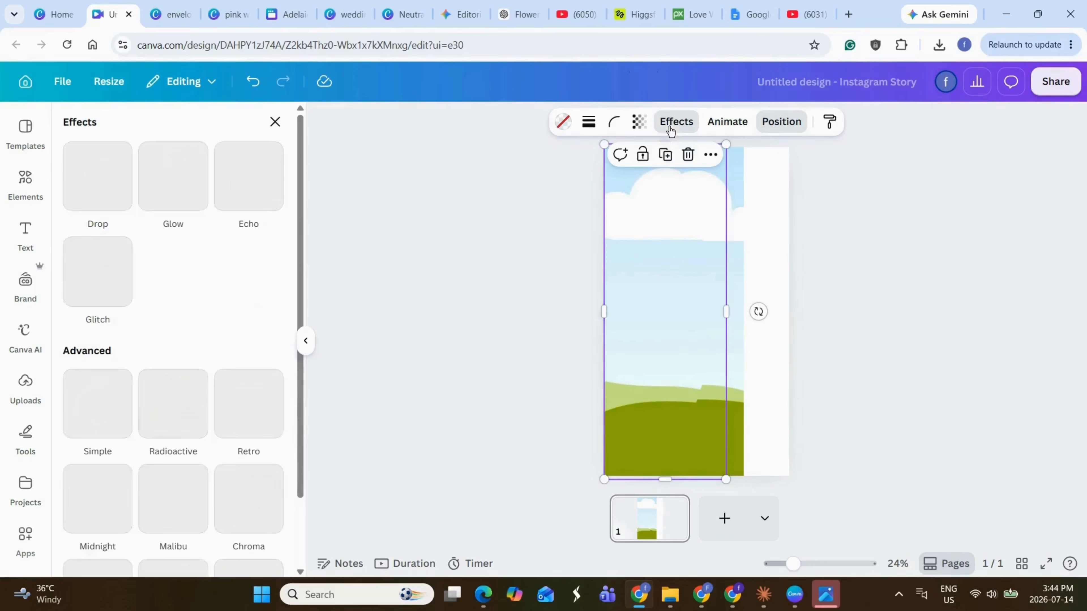
left_click(101, 201)
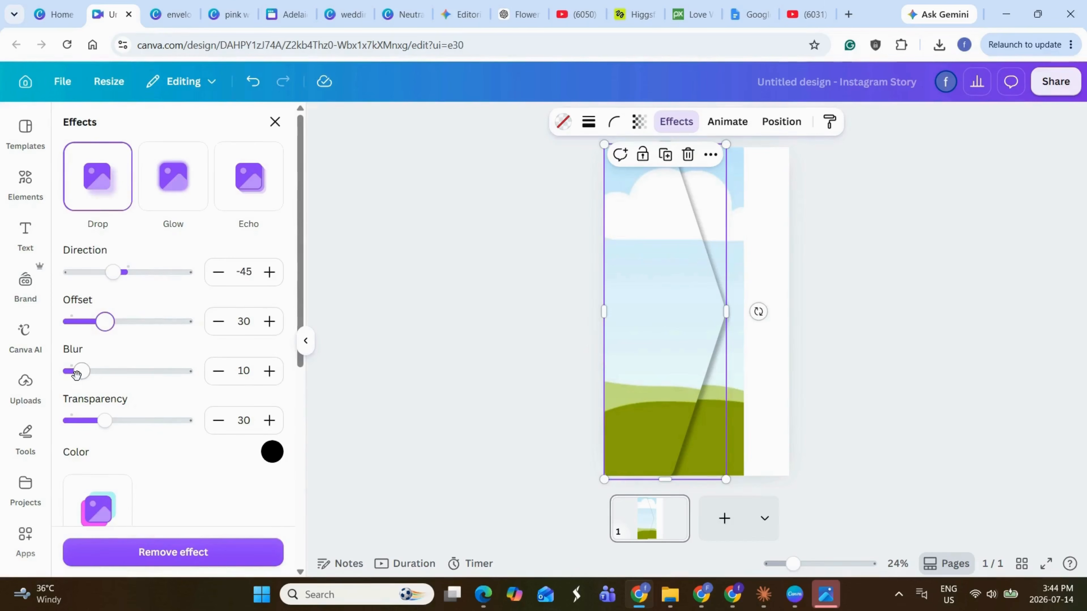
left_click_drag(107, 326, 93, 328)
left_click(407, 246)
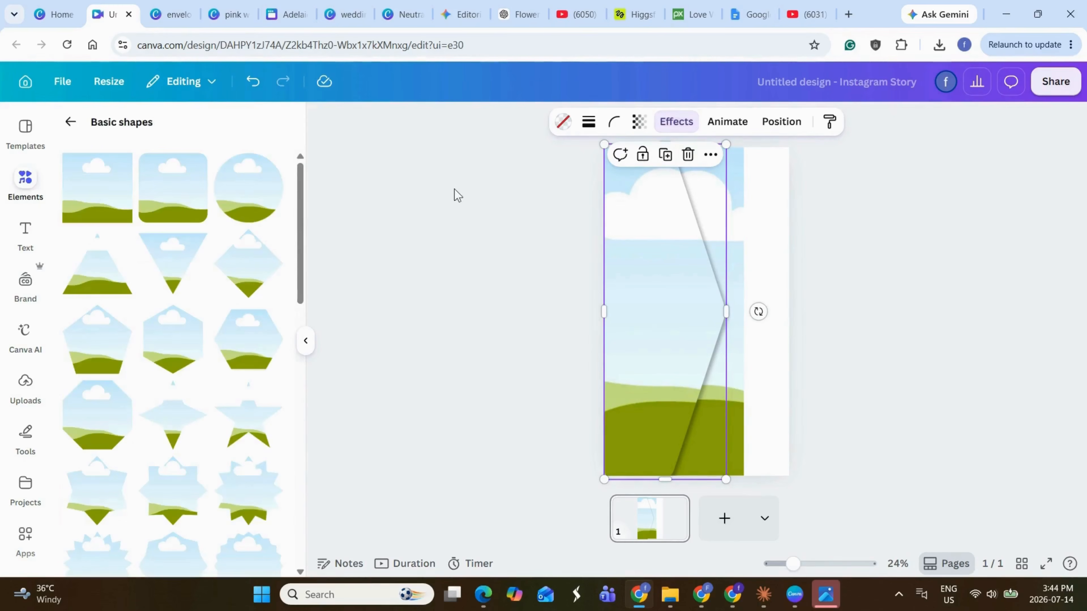
Add a copy of the pentagon frame, rotated 180°, flush with the page's right edge
left_click(673, 246)
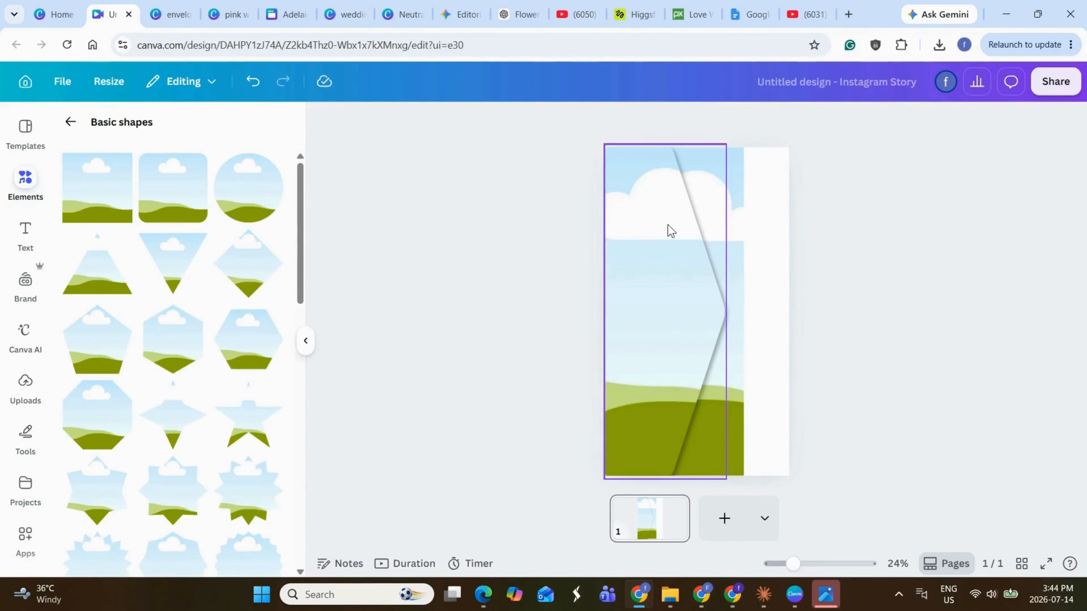
left_click(668, 227)
left_click_drag(758, 311, 732, 286)
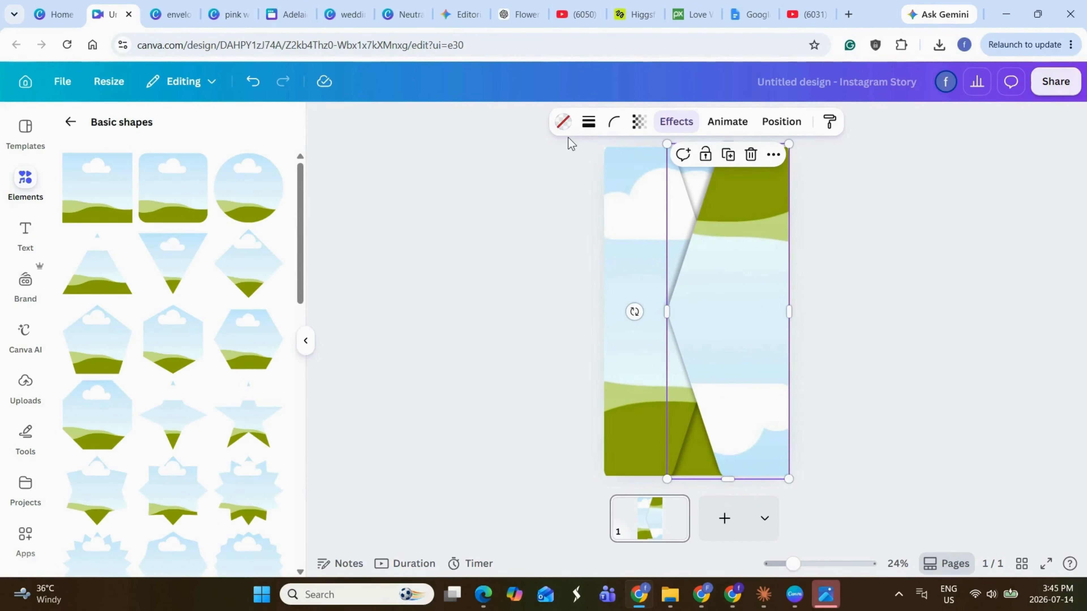
Remove the corner rounding from the rotated pentagon frame and set its drop shadow blur to 34
left_click_drag(599, 177, 501, 195)
left_click(676, 121)
left_click_drag(87, 328, 109, 328)
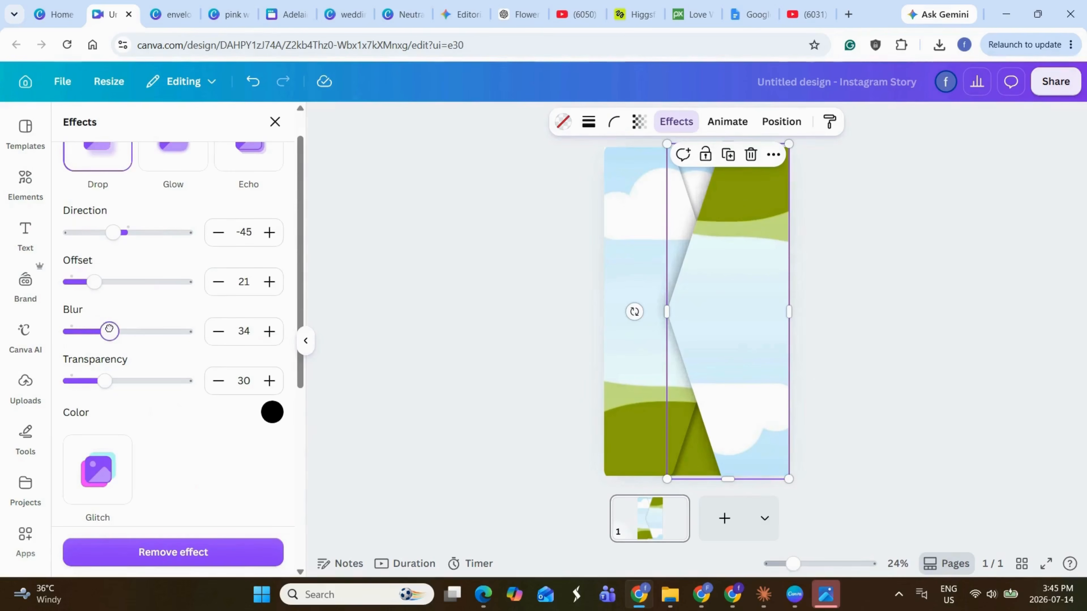
left_click(275, 122)
Search the elements for "sand paper"
left_click(72, 122)
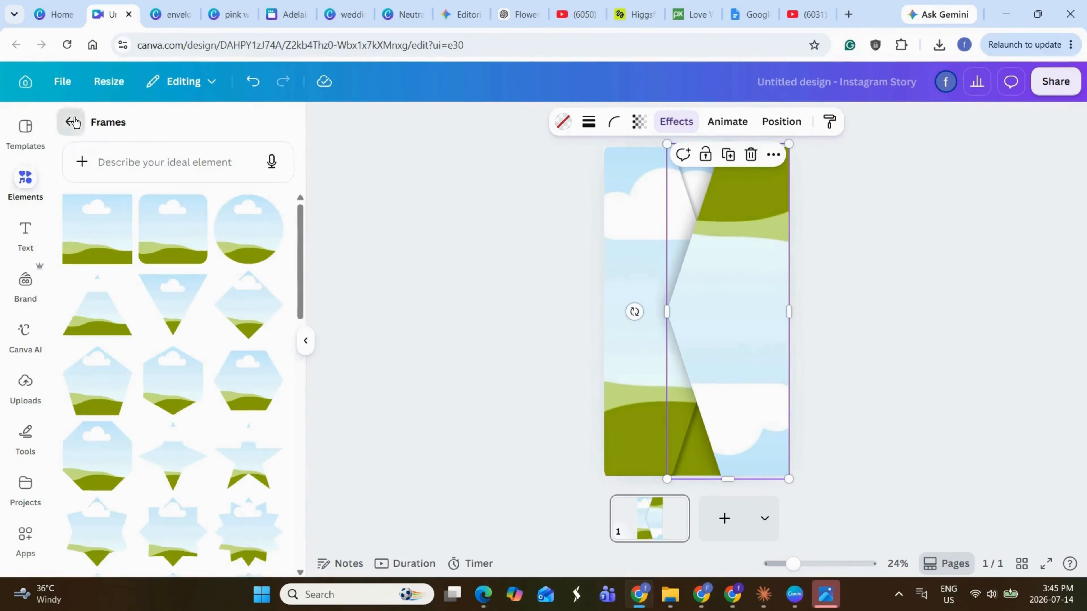
left_click(70, 122)
left_click(136, 134)
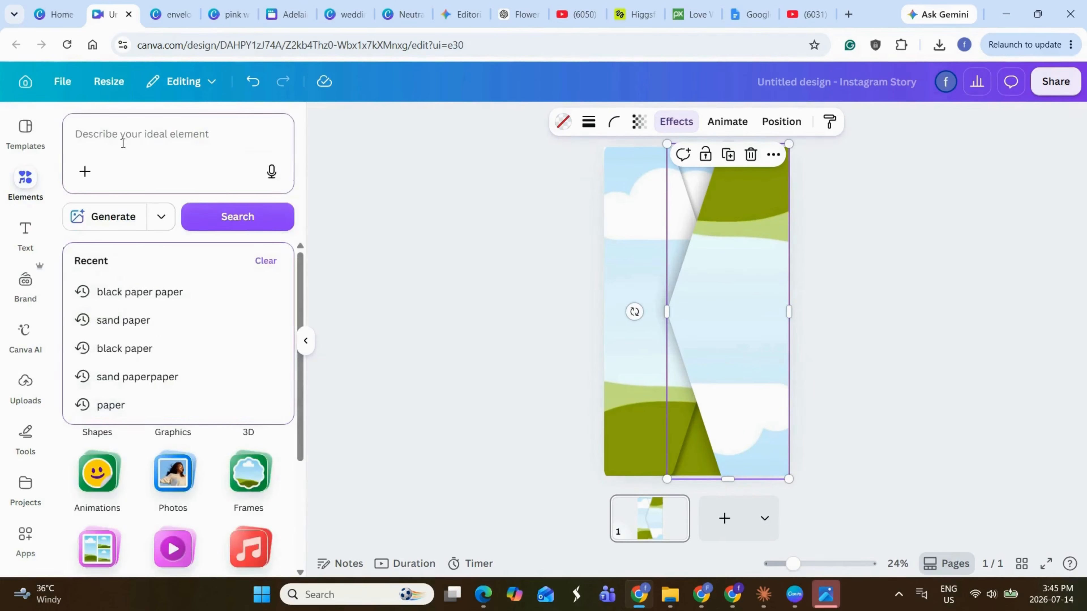
type("xand pa")
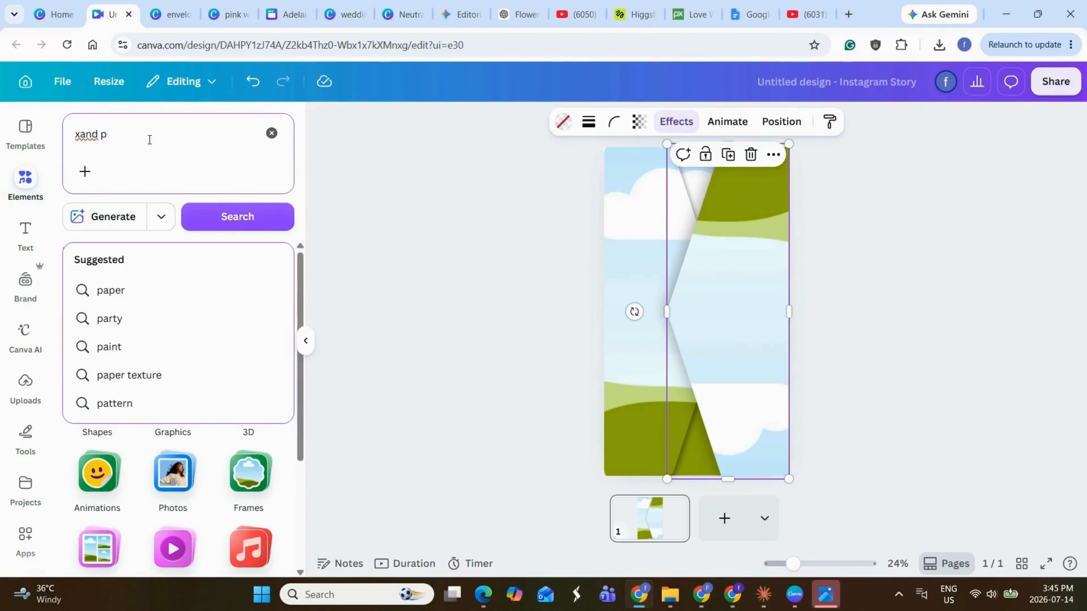
key("BackSpace")
key("BackSpace")
key("BackSpace")
key("BackSpace")
key("BackSpace")
key("BackSpace")
key("BackSpace")
type("sand p")
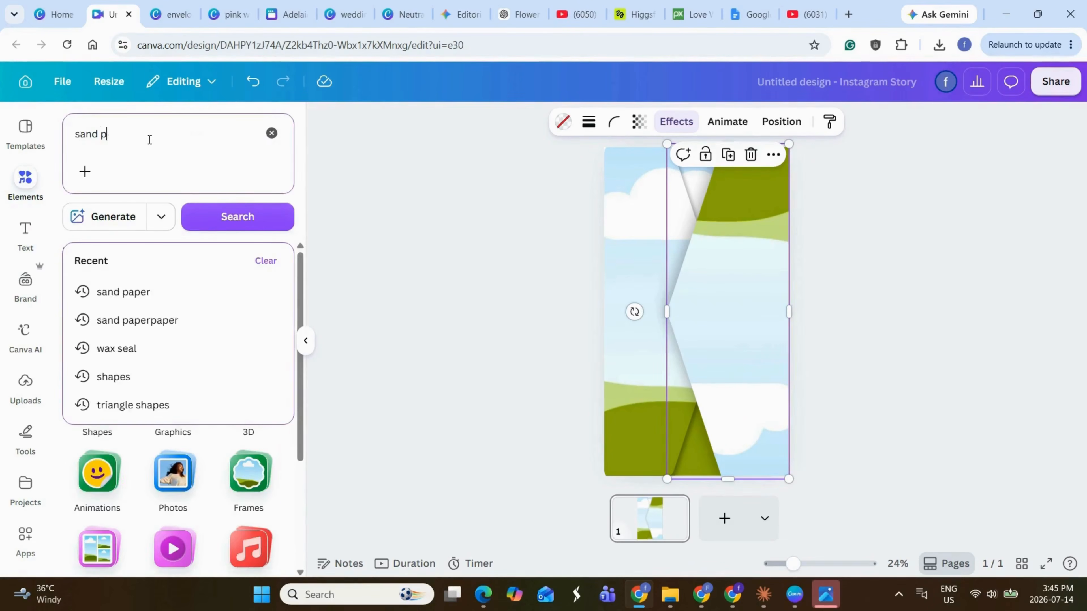
type("aper")
key("Return")
Fill the left pentagon frame and the square frame behind it with the plain brown paper graphic
left_click(147, 335)
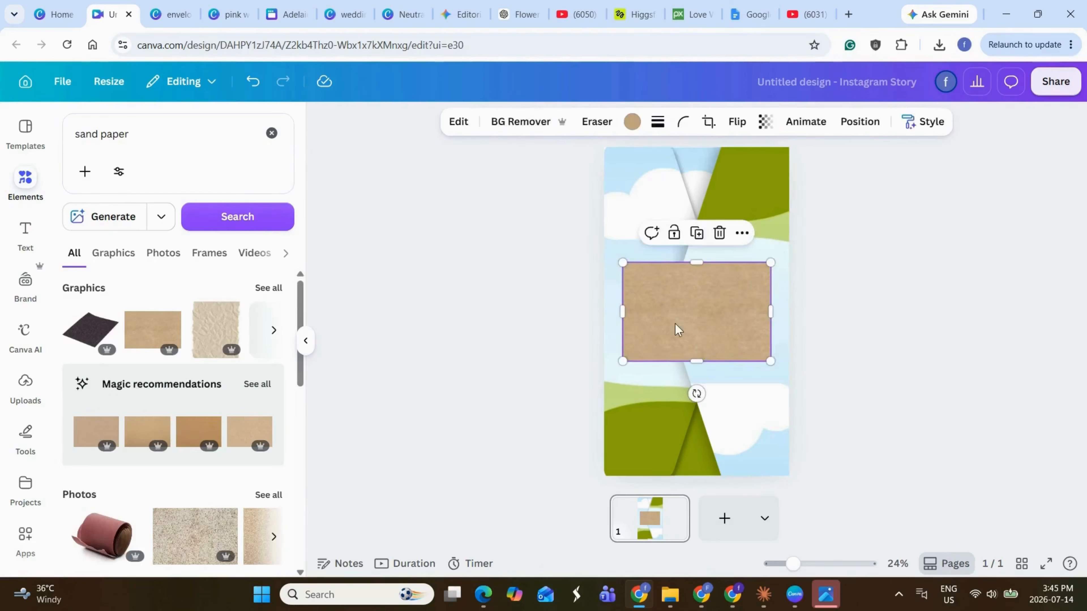
left_click_drag(675, 324, 629, 342)
left_click(155, 328)
left_click_drag(668, 294, 686, 175)
left_click(424, 316)
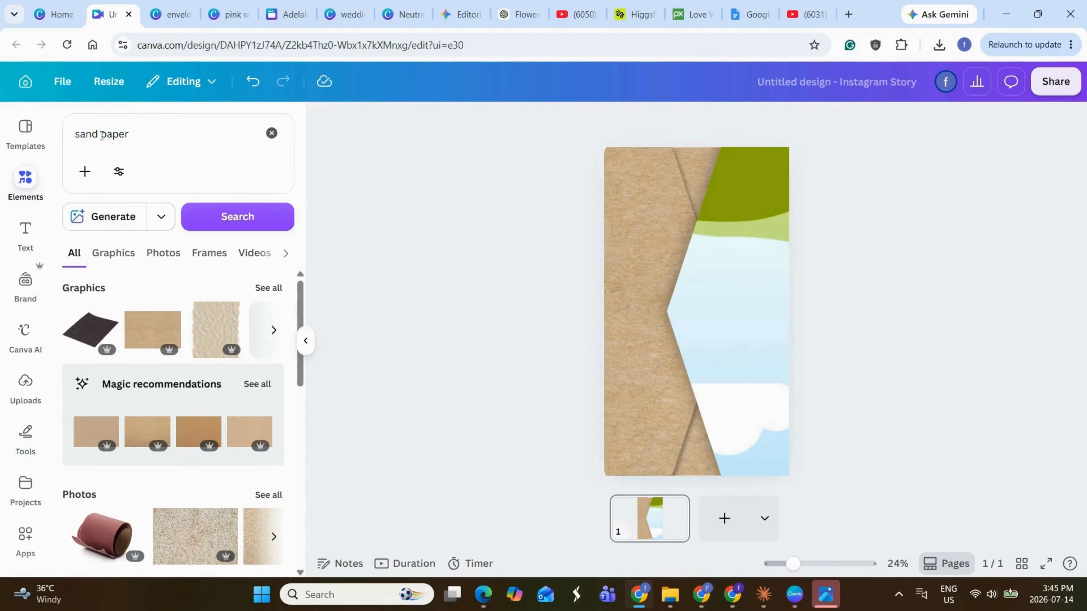
Search the elements for "black paper" and restrict the results to photos
left_click_drag(101, 135, 49, 137)
type("black")
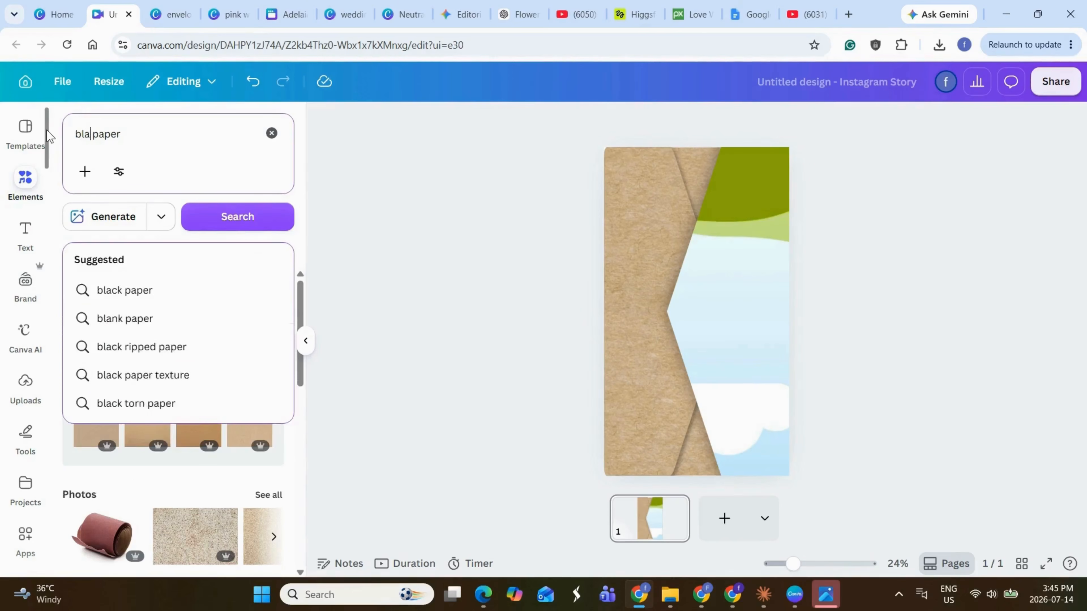
key("Return")
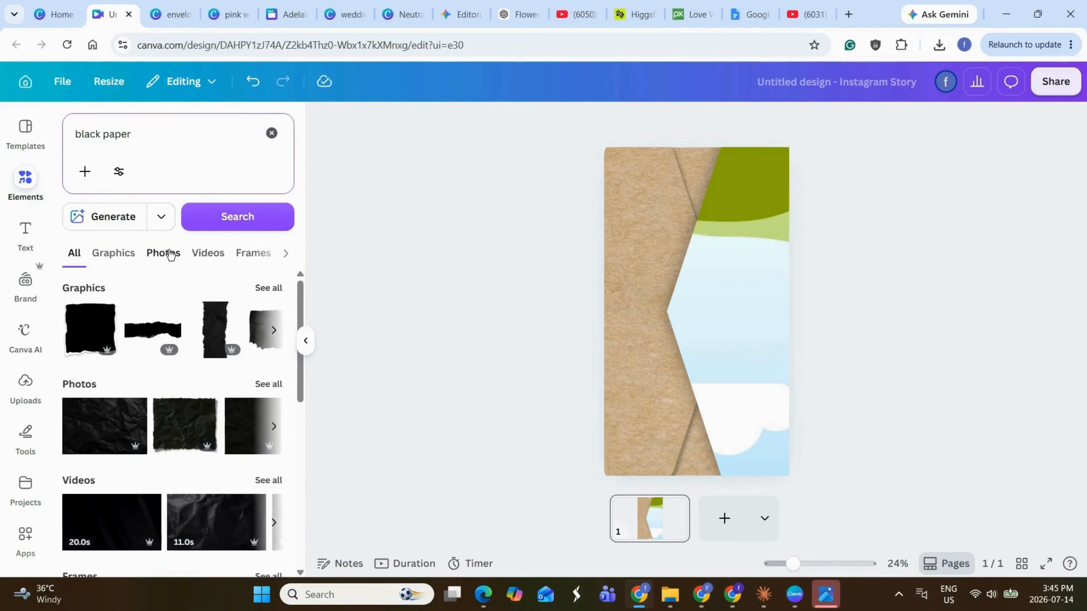
left_click(171, 254)
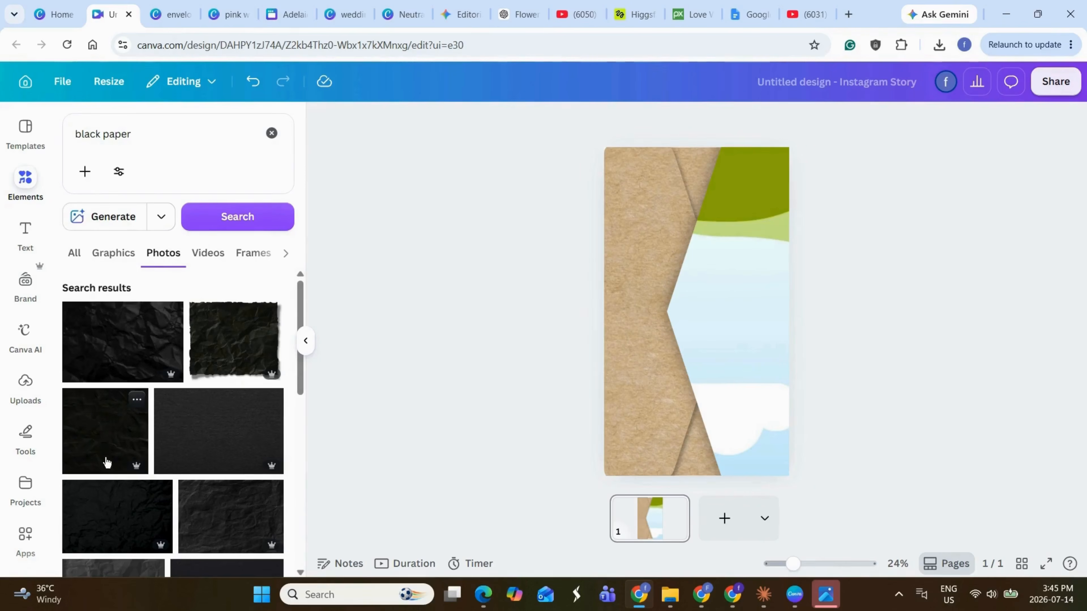
Fill the right pentagon frame with the dark crumpled black paper photo and add a blank second page
left_click_drag(106, 449, 725, 351)
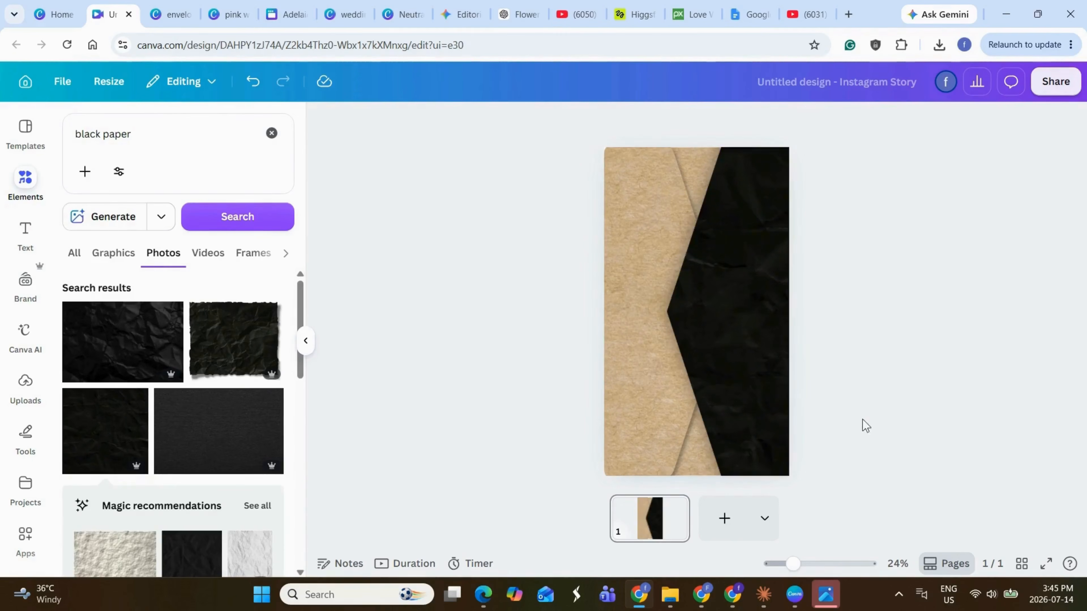
left_click(724, 518)
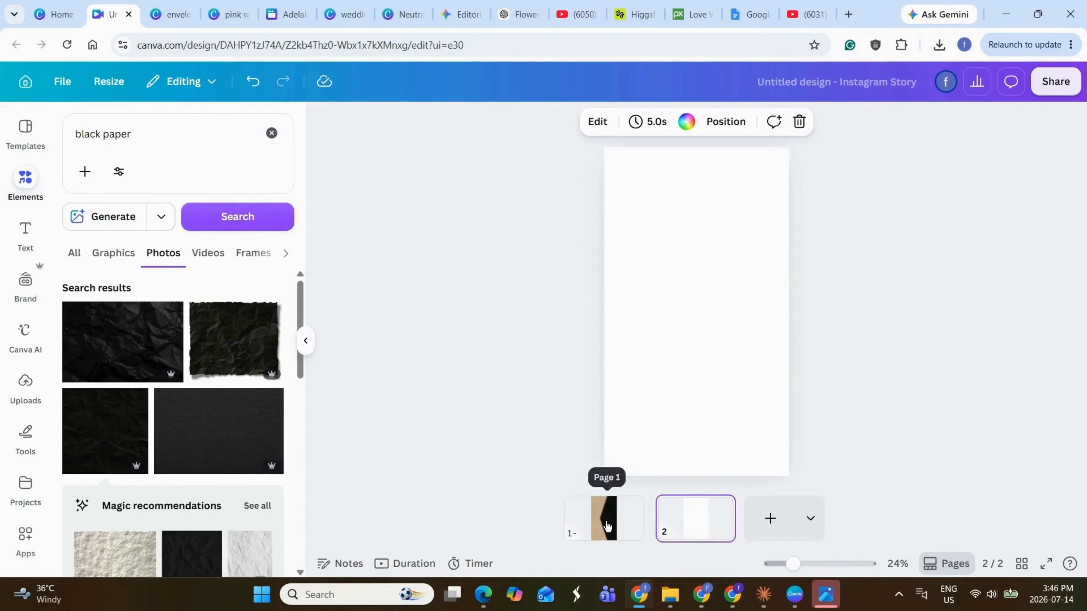
Move the black paper pentagon onto page 2 and adjust page 1's brown frames so the pentagon's tip extends past the square's edge
left_click(607, 526)
left_click_drag(707, 358, 693, 518)
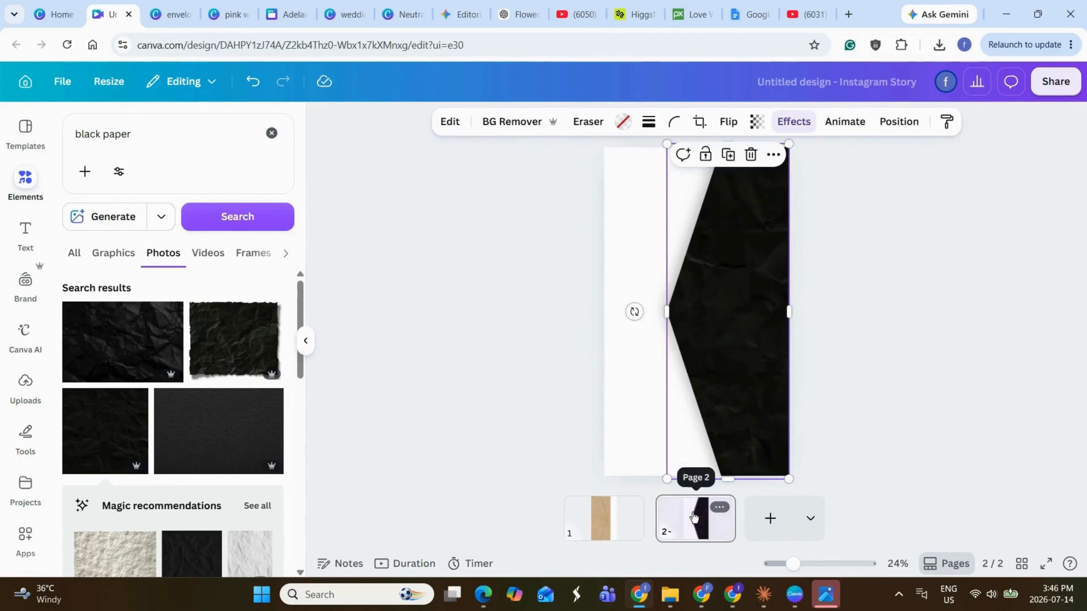
left_click(603, 526)
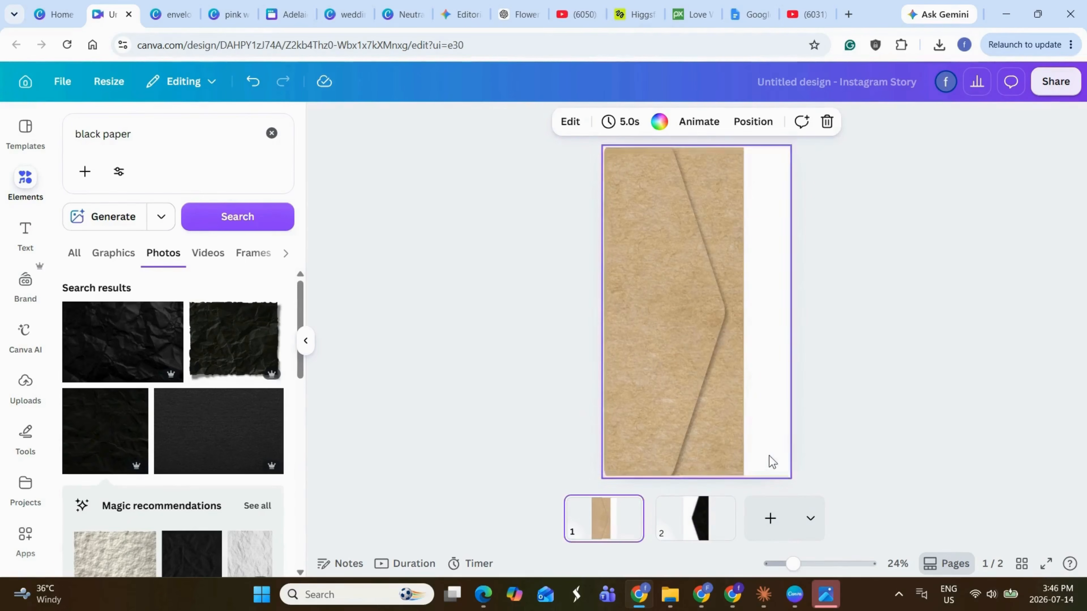
left_click(734, 445)
left_click(753, 122)
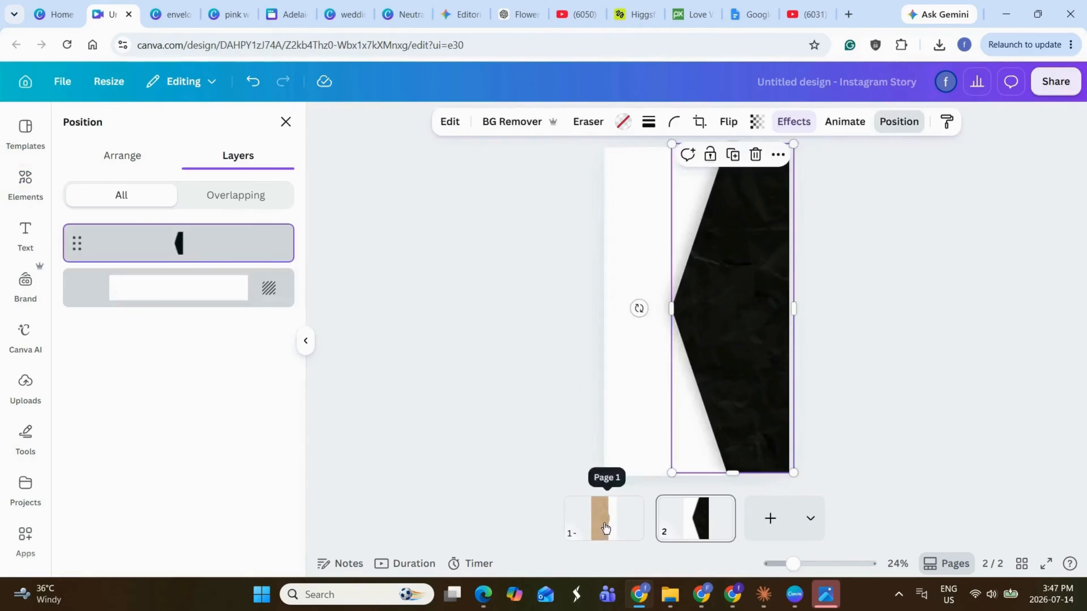
left_click(914, 345)
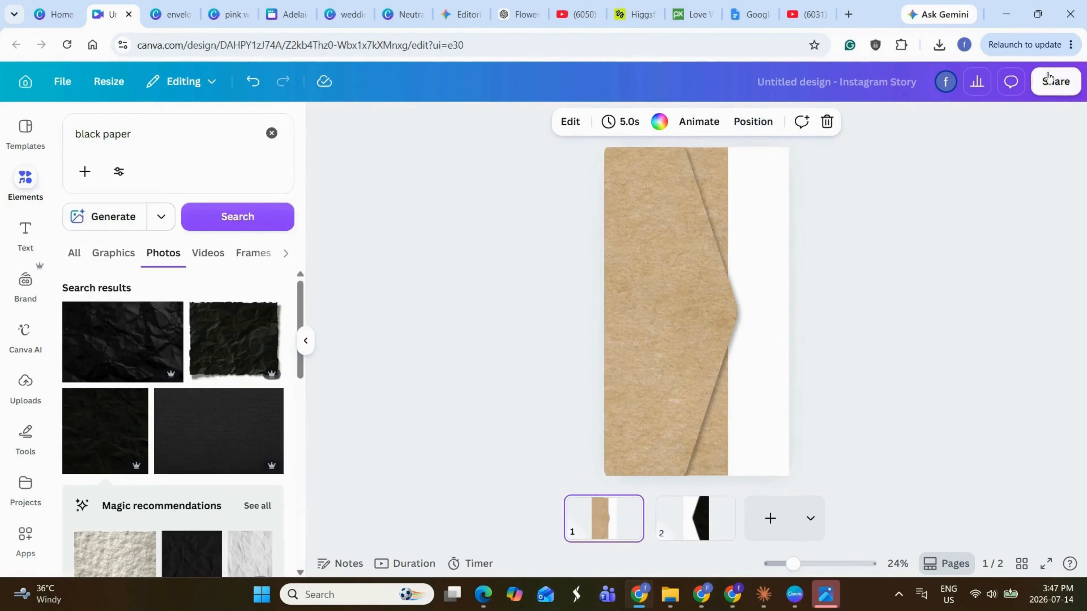
Download only page 1, the brown envelope flap, as a PNG
left_click(1056, 81)
left_click(827, 429)
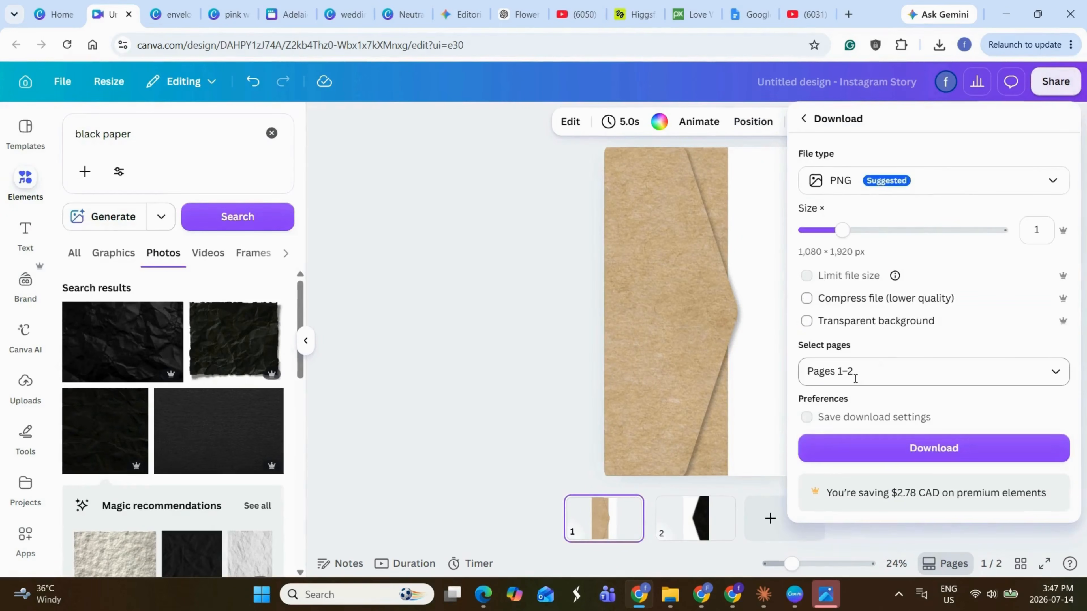
left_click(855, 370)
left_click(838, 177)
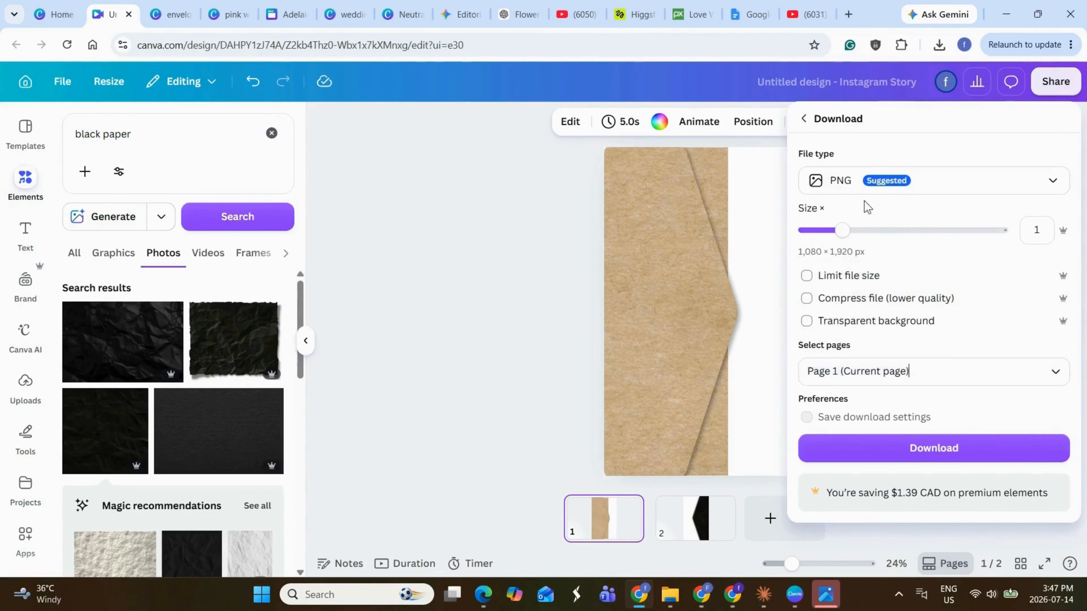
left_click(898, 448)
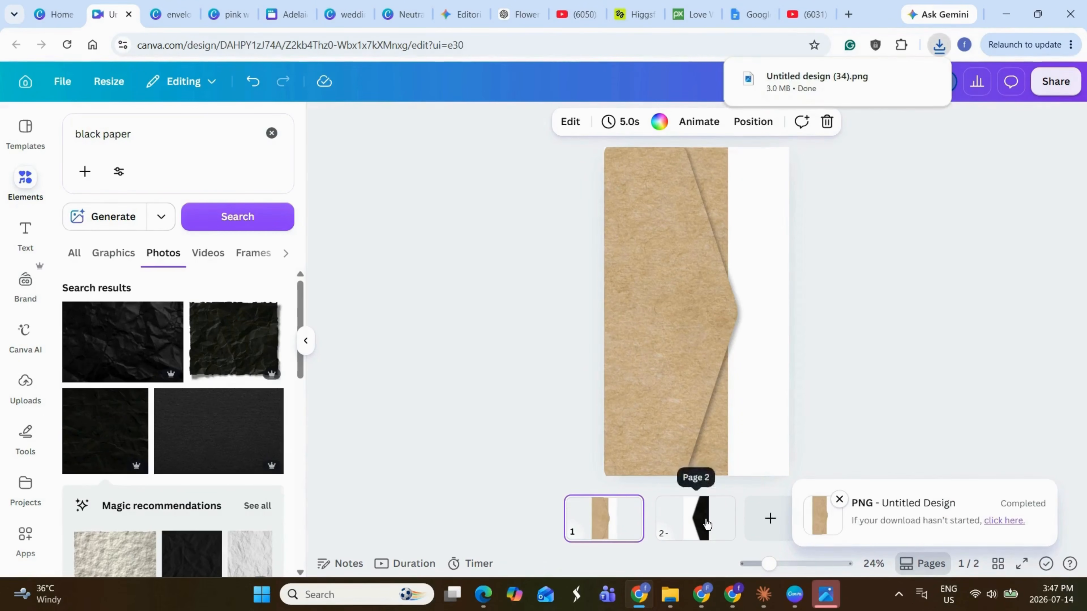
Download only page 2, the black envelope flap, as a PNG
left_click(695, 517)
left_click(1052, 83)
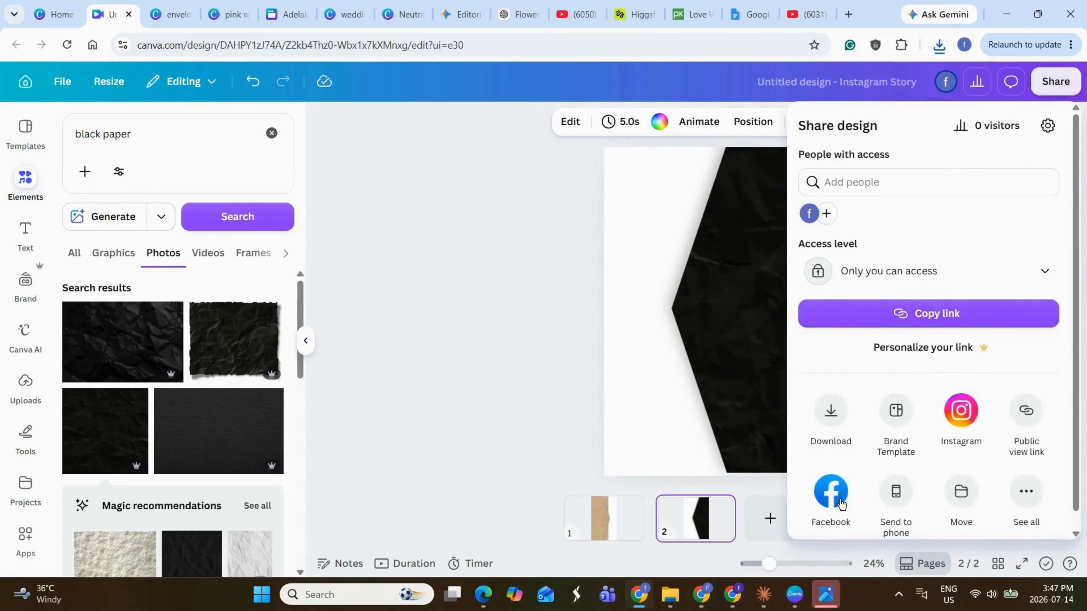
left_click(831, 416)
left_click(871, 448)
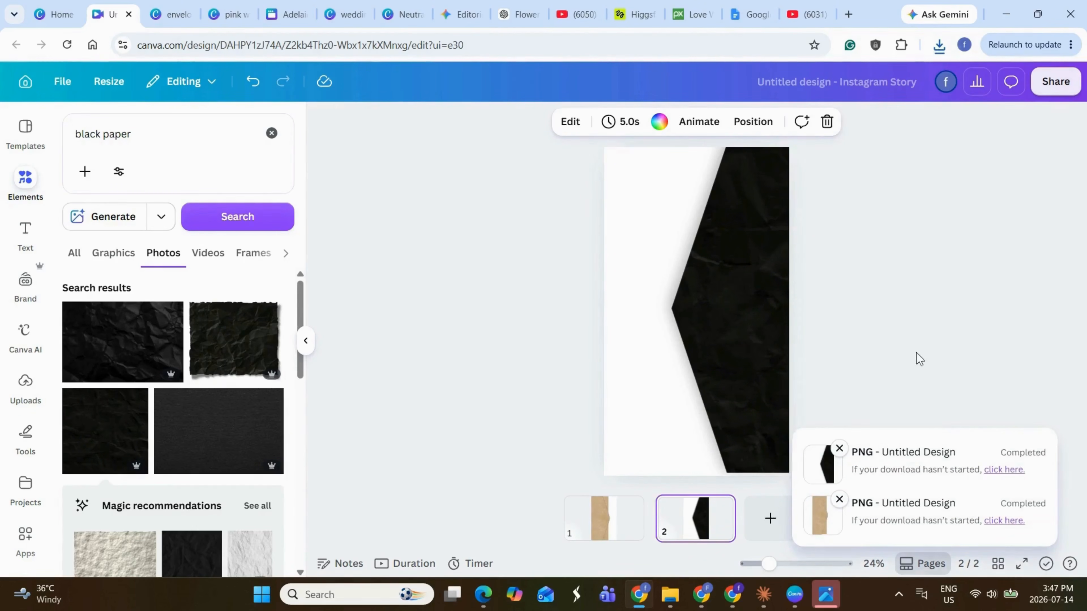
Add a blank third page to the design after the two flap pages
left_click(640, 439)
left_click(709, 364)
left_click(602, 516)
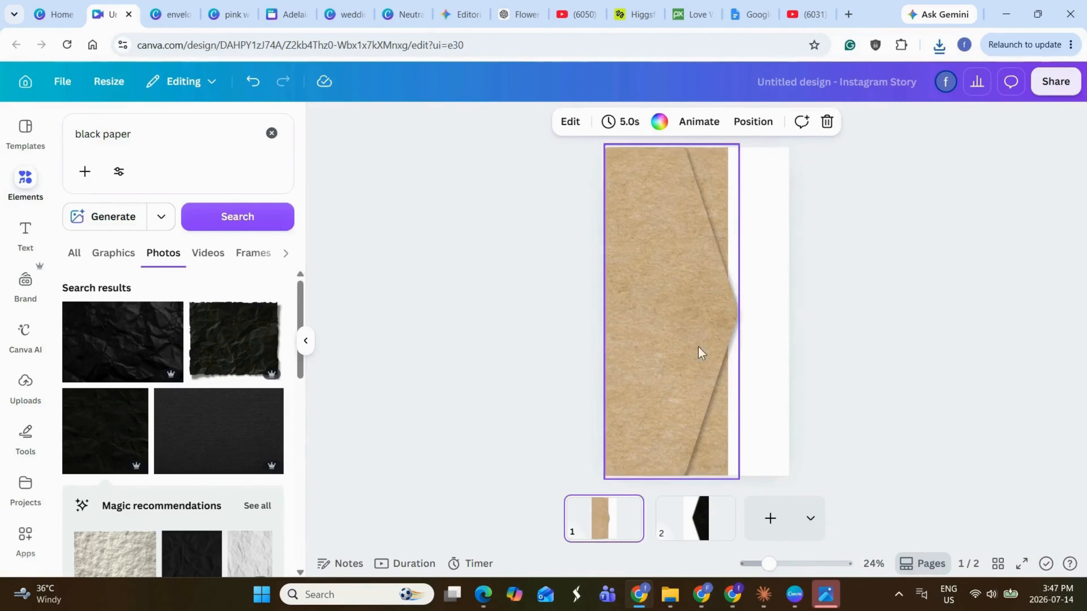
left_click(770, 518)
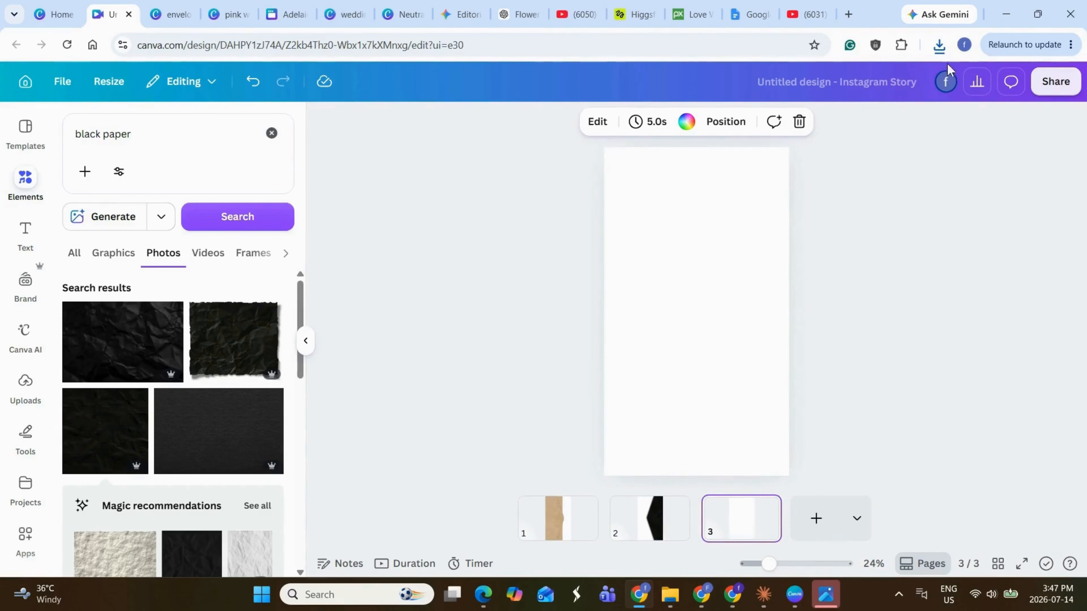
Place the downloaded Untitled design (34).png on page 3, scale it to page size and crop away the white area beyond the brown flap
left_click(938, 44)
left_click_drag(795, 145, 634, 255)
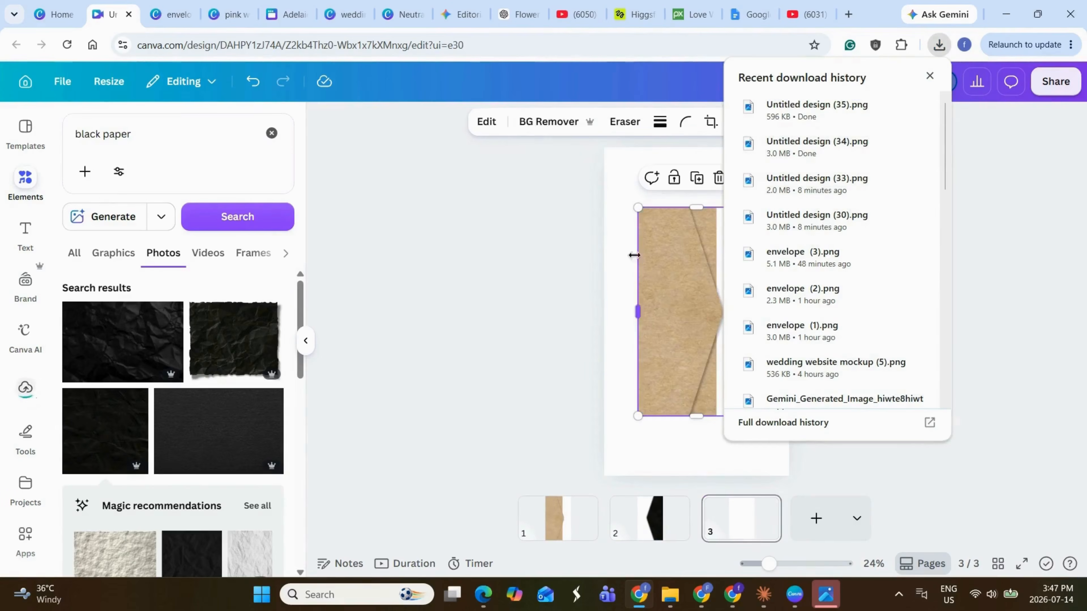
left_click(977, 330)
left_click_drag(699, 359, 665, 295)
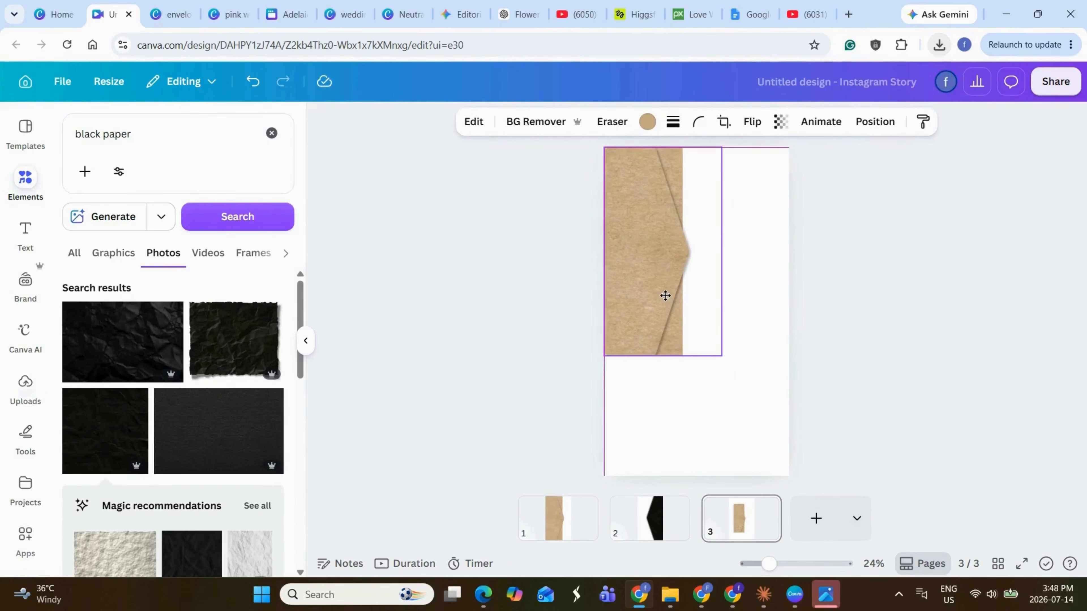
left_click_drag(720, 356, 788, 475)
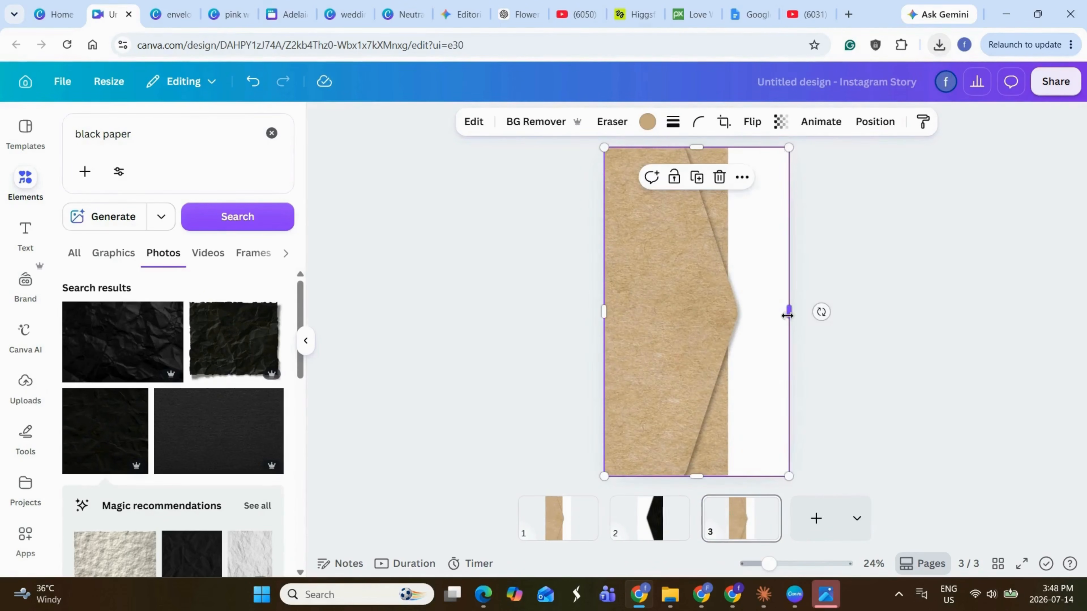
left_click_drag(787, 316, 743, 311)
Place the downloaded Untitled design (35).png over page 3, scale it to page size and crop its empty area up to the black flap's tip
left_click(939, 44)
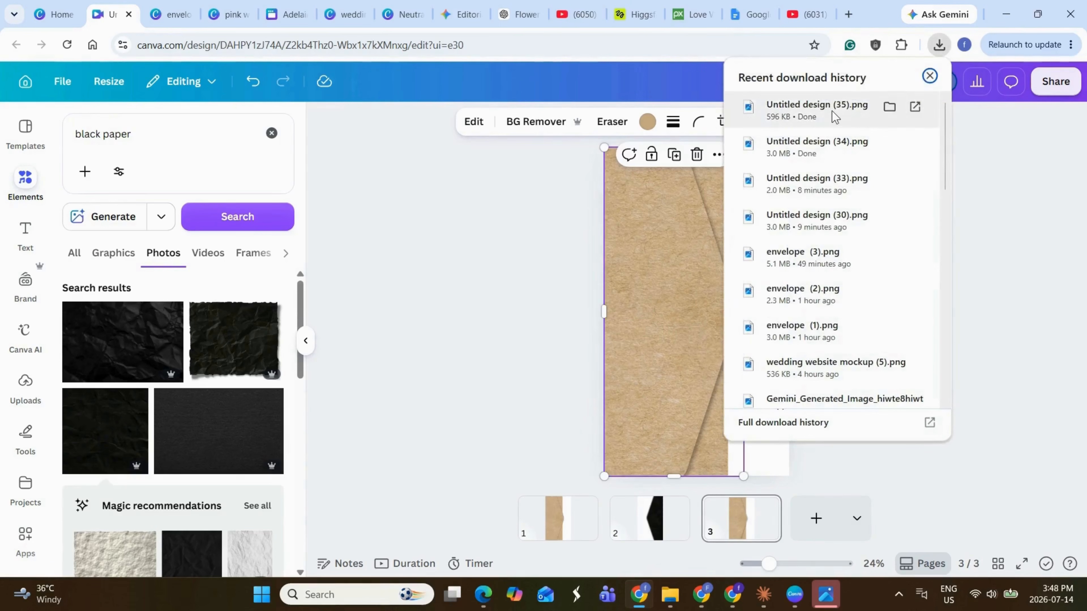
left_click_drag(835, 117, 771, 272)
left_click(986, 377)
left_click_drag(672, 353, 624, 482)
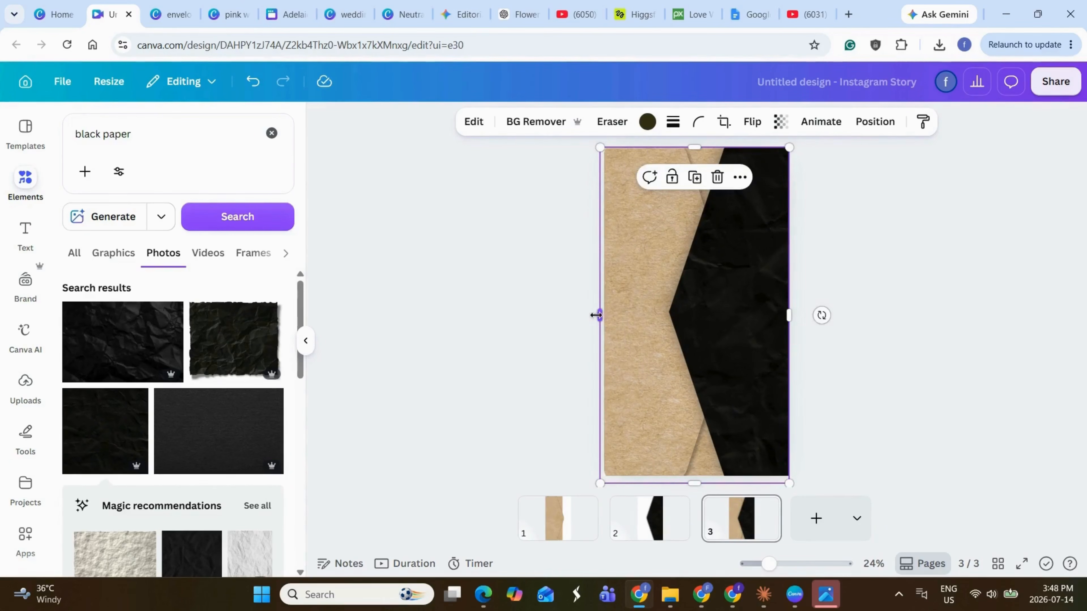
left_click_drag(596, 315, 661, 315)
left_click(846, 340)
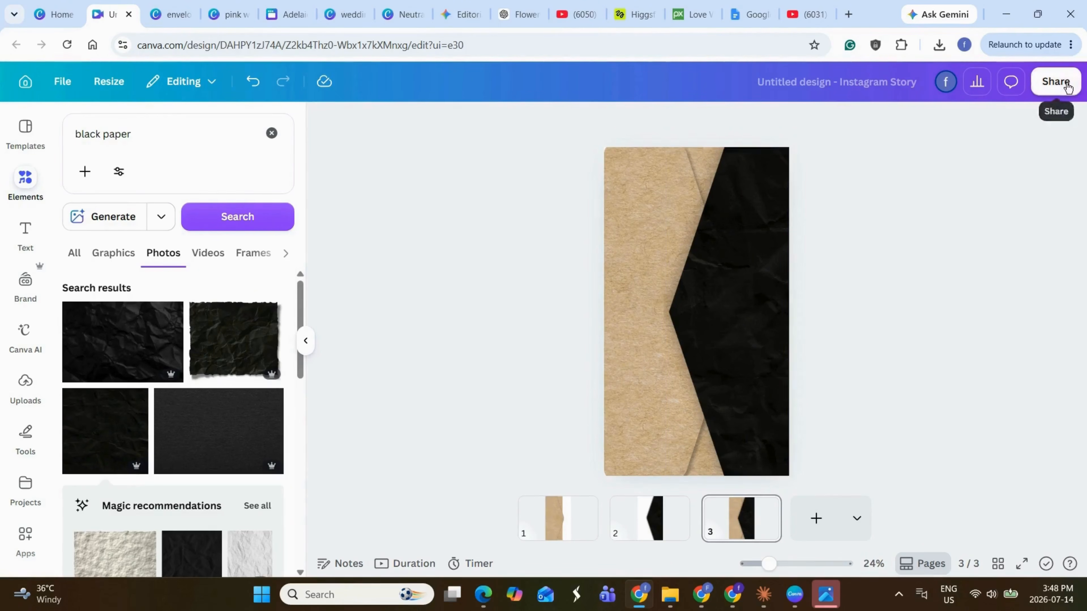
Download only page 3, the combined closed envelope, as a PNG
left_click(1055, 81)
left_click(833, 417)
left_click(898, 371)
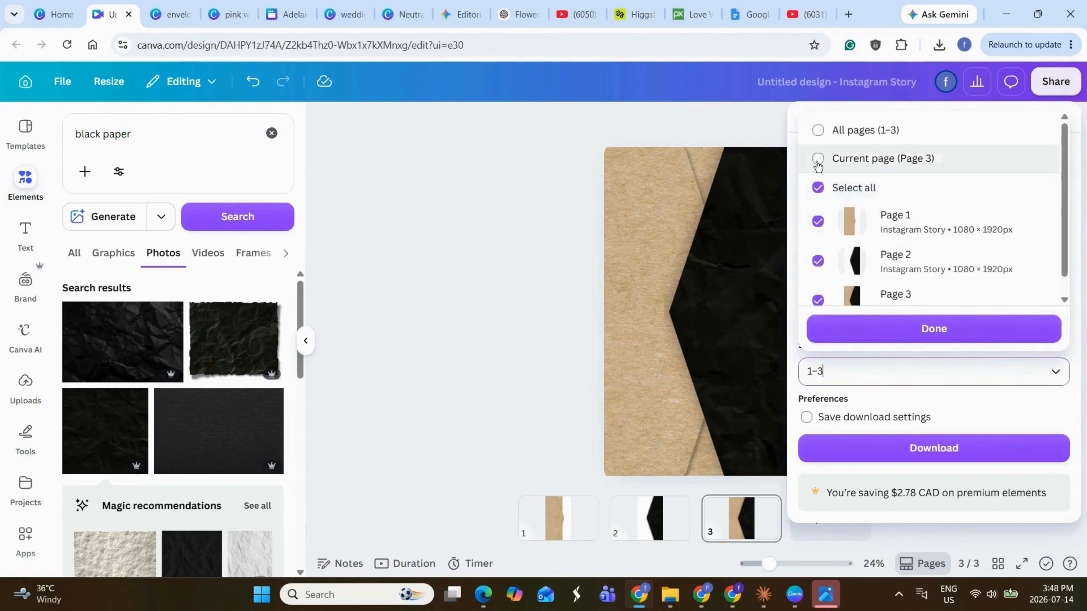
left_click(820, 164)
left_click(934, 327)
left_click(931, 456)
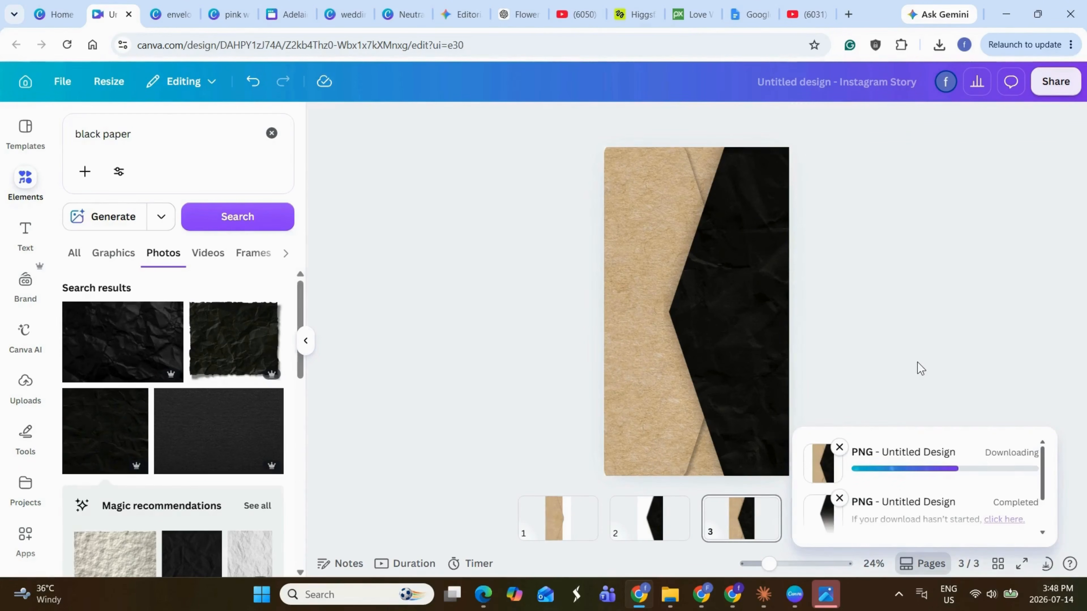
Create custom path animations on page 3 that slide the black flap off to the right and the brown flap off to the left
left_click(740, 379)
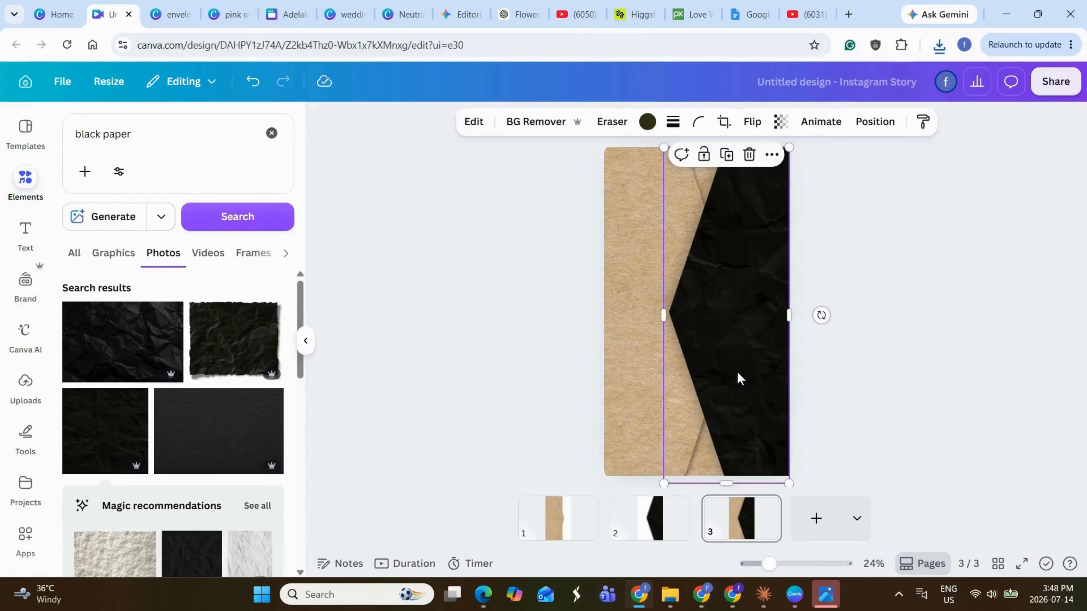
left_click(821, 121)
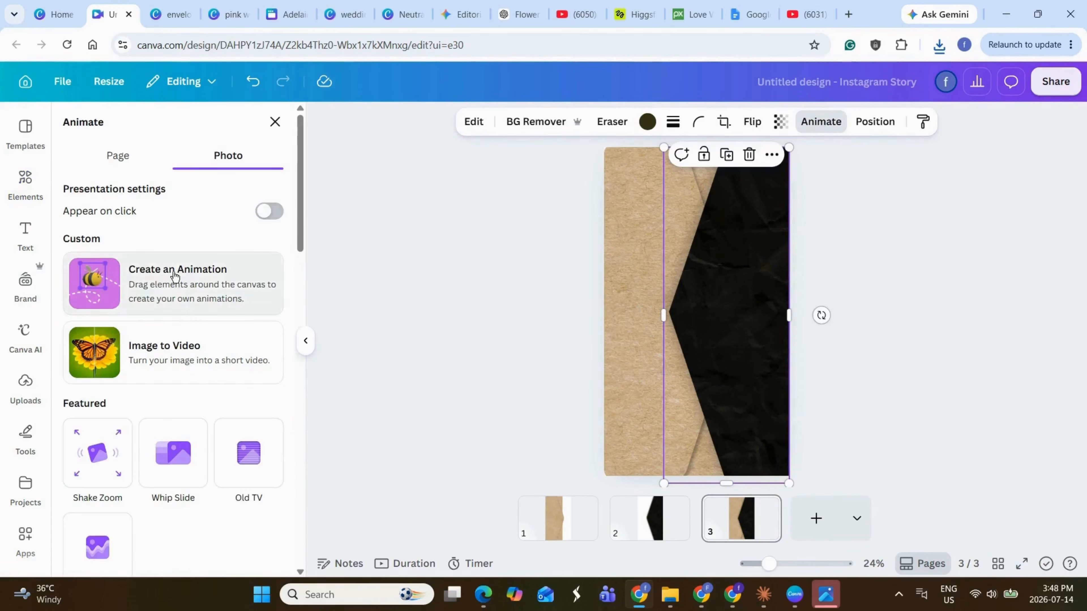
left_click(142, 282)
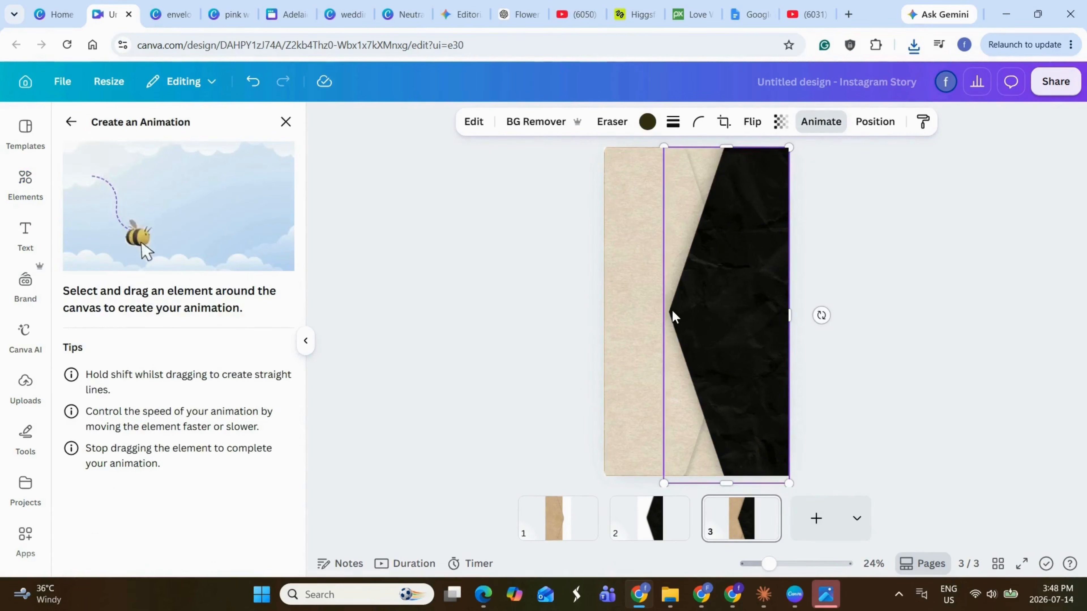
left_click_drag(672, 315, 790, 315)
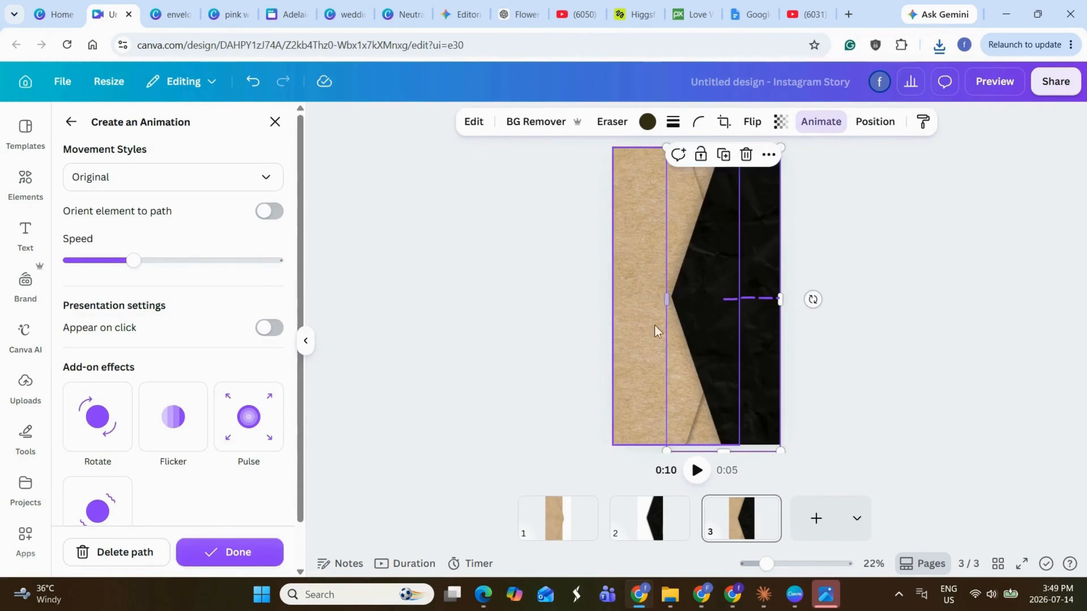
left_click(637, 324)
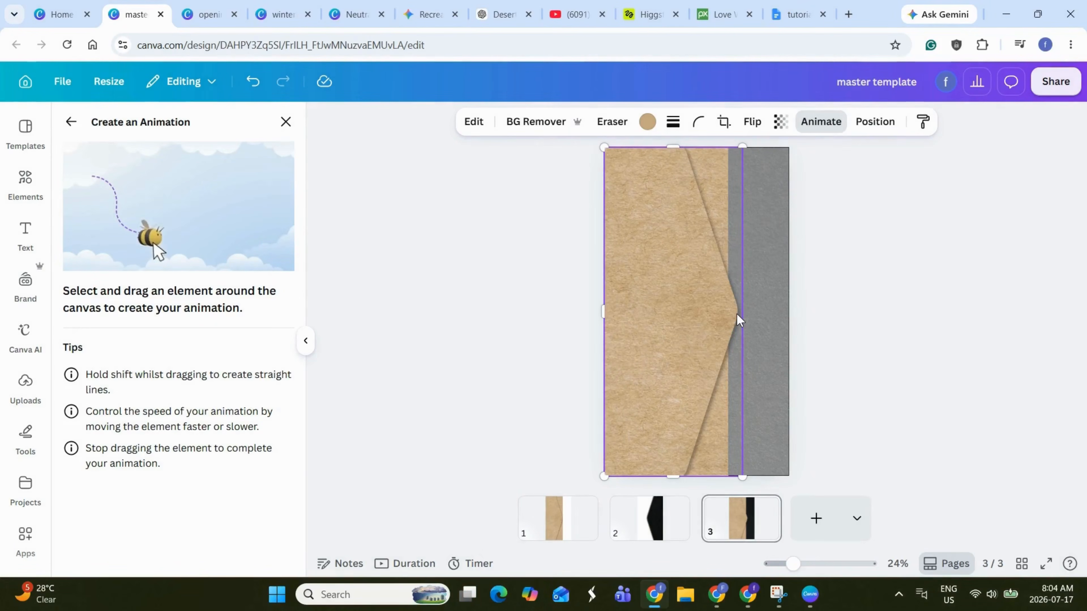
left_click_drag(736, 313, 592, 316)
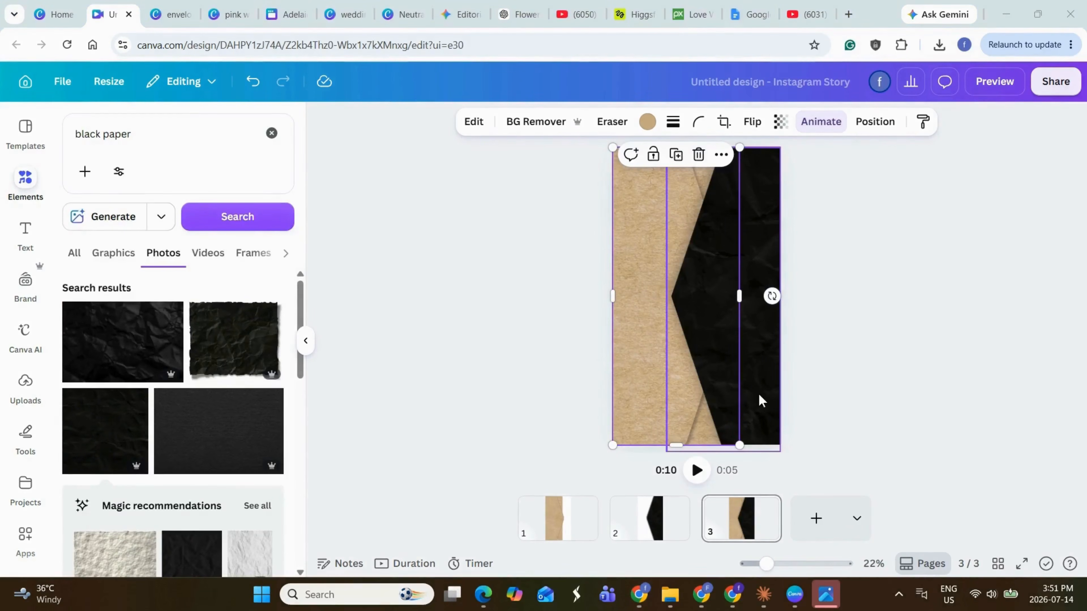
Place the newly downloaded closed-envelope image on page 3 and scale it to cover the whole page
left_click(938, 44)
left_click(945, 50)
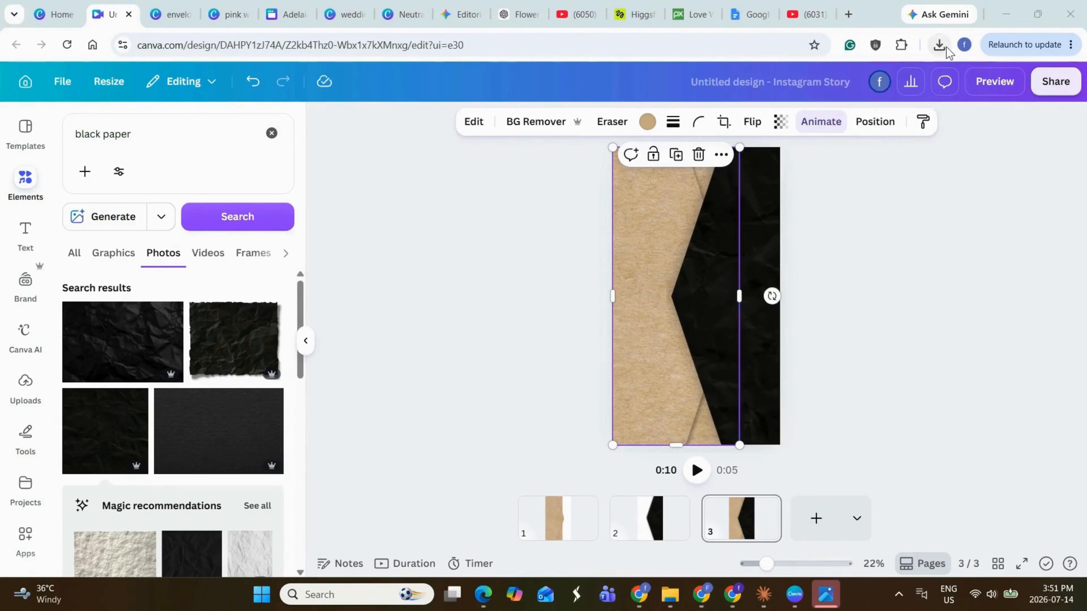
left_click(944, 47)
left_click_drag(832, 109, 690, 253)
left_click(1068, 296)
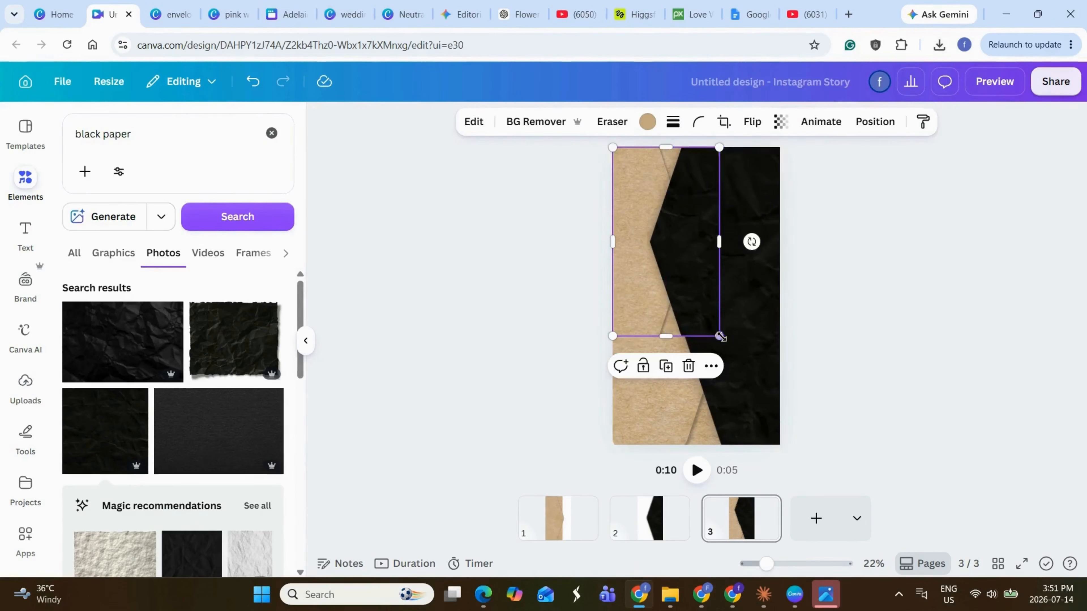
left_click_drag(721, 337, 804, 435)
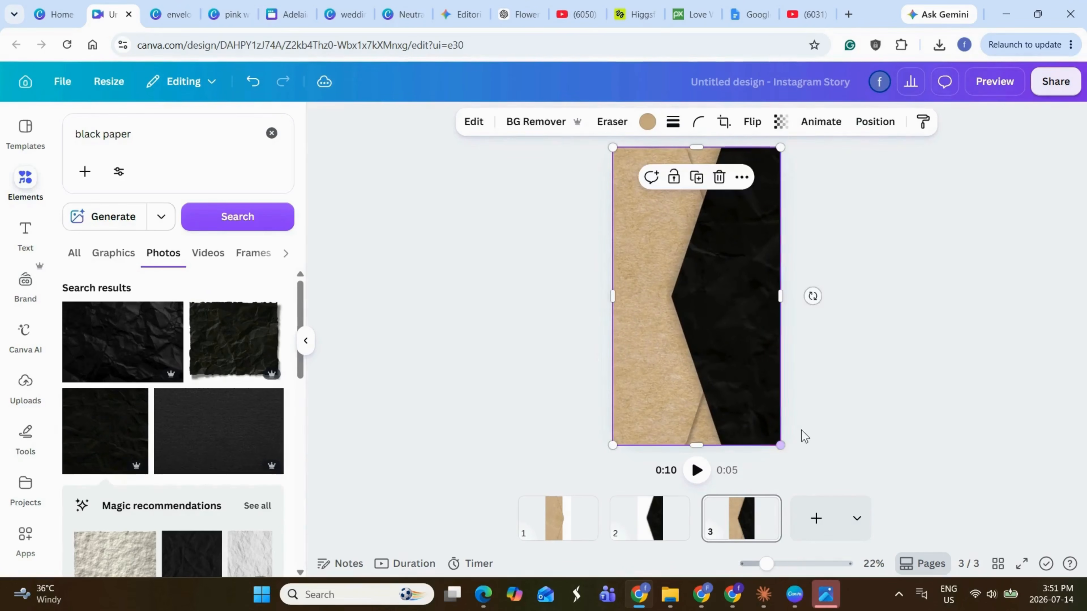
Show the closed-envelope image's timing, shorten it to the start of the page and move this page to first position
right_click(740, 389)
left_click(805, 446)
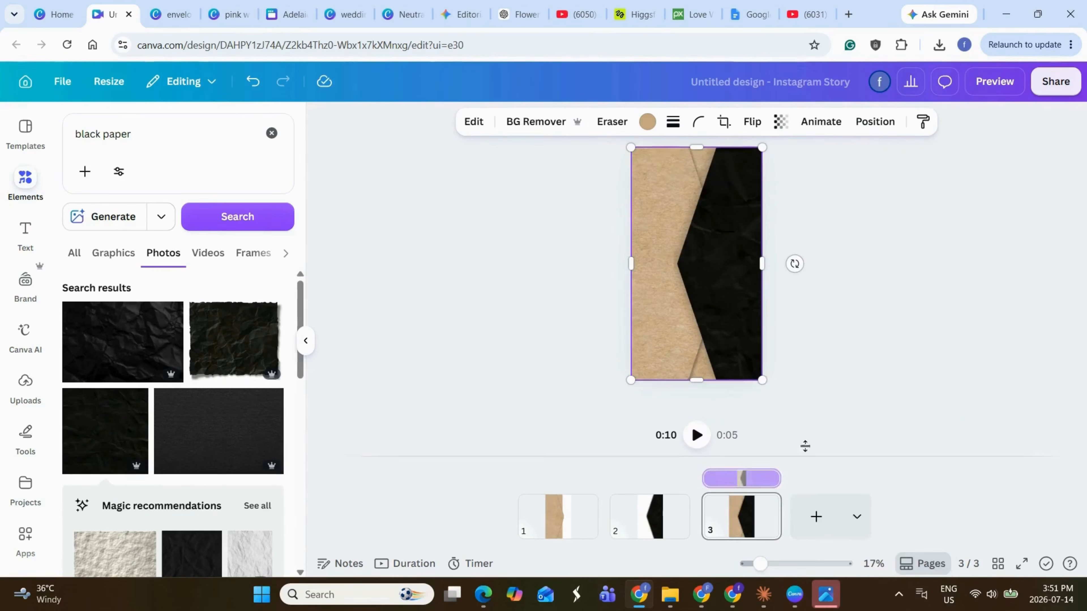
left_click_drag(727, 461, 721, 462)
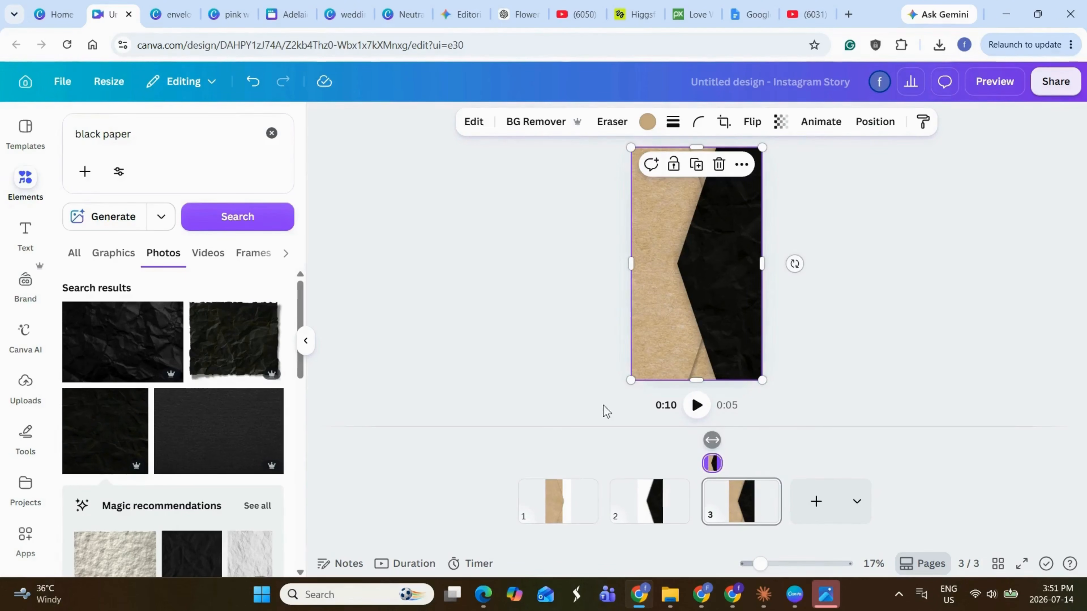
left_click_drag(744, 496, 526, 507)
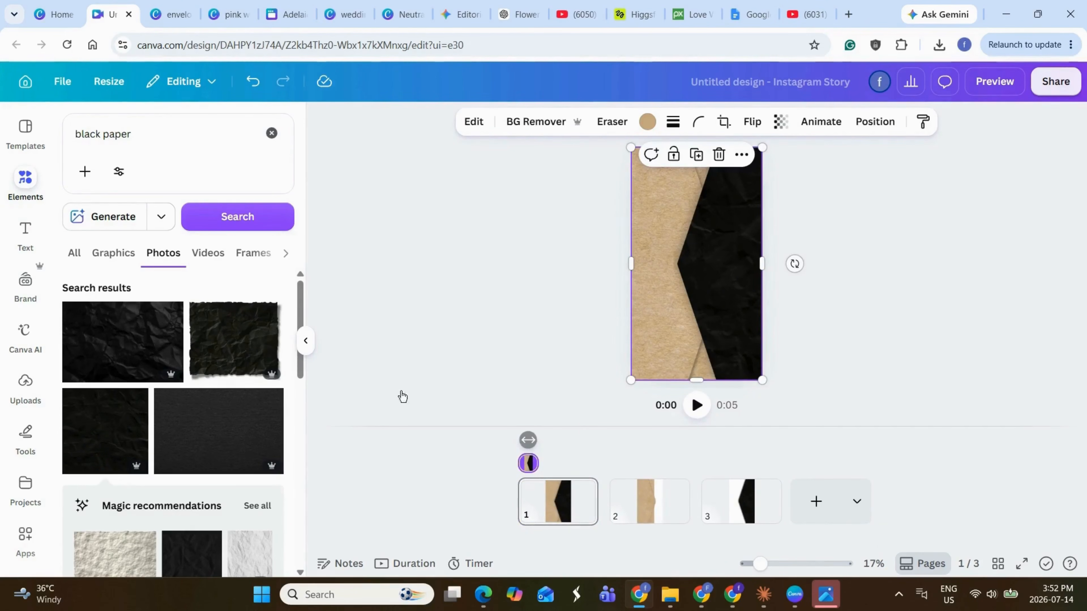
Search the elements for "wax seal" and place the gold wax seal graphic over the black flap's tip on the first page
left_click(273, 141)
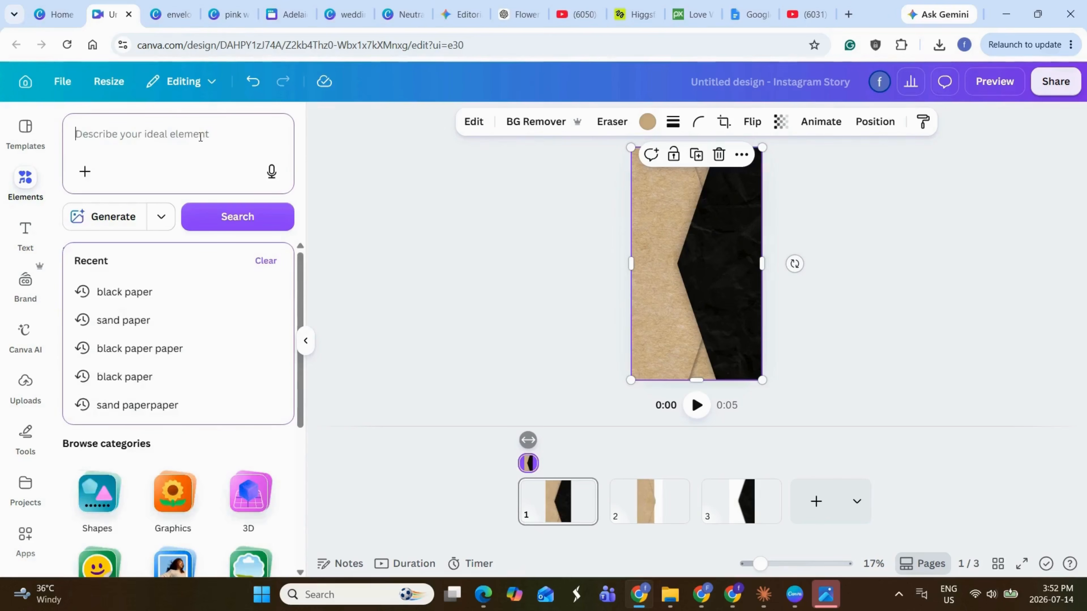
type("wax seal")
key("Return")
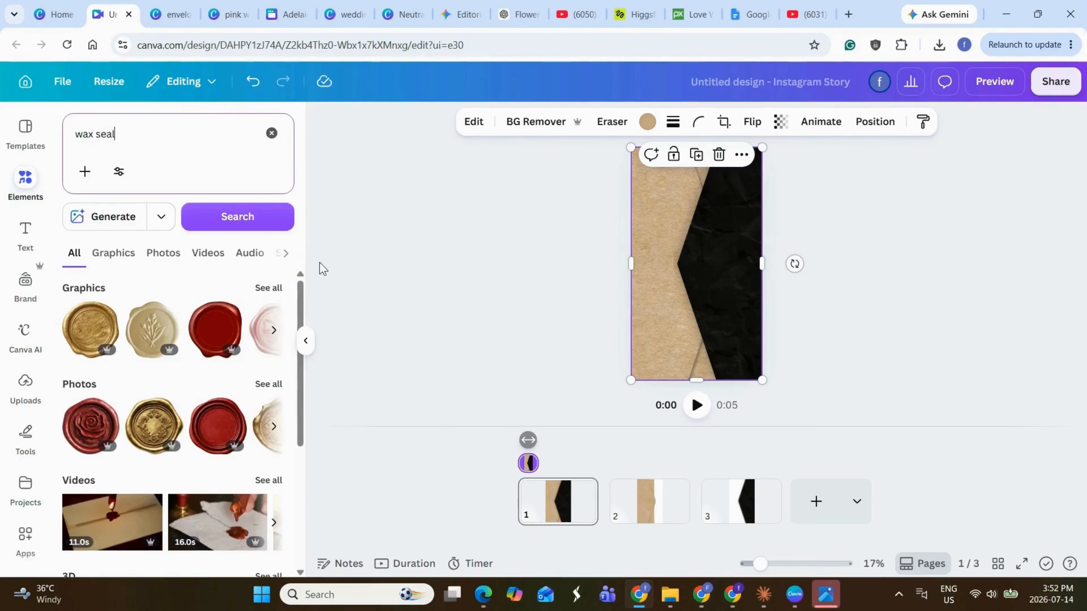
left_click(84, 335)
left_click_drag(751, 210, 684, 263)
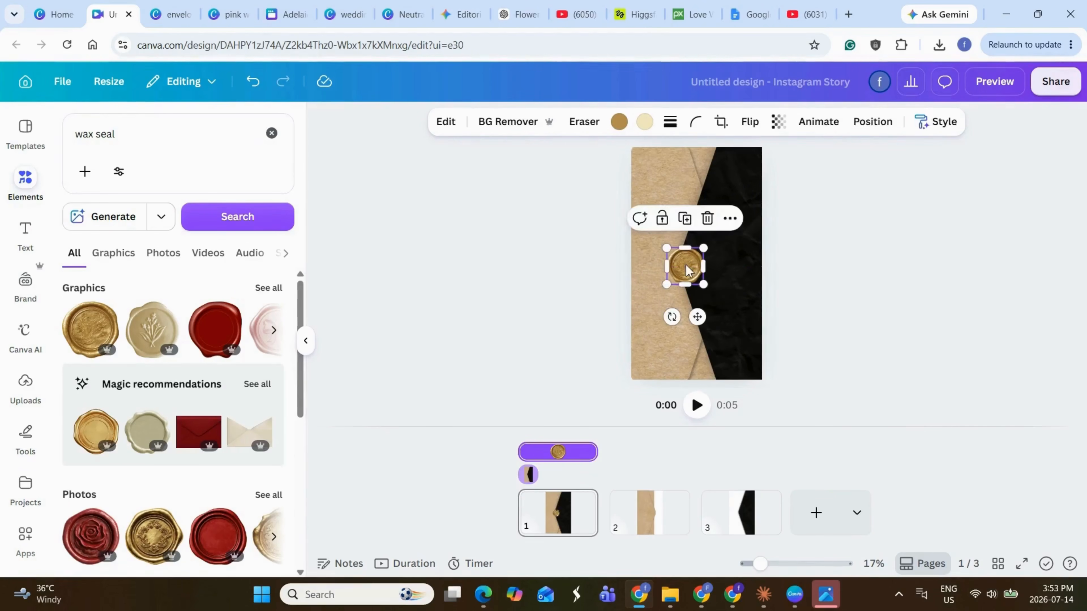
left_click(567, 365)
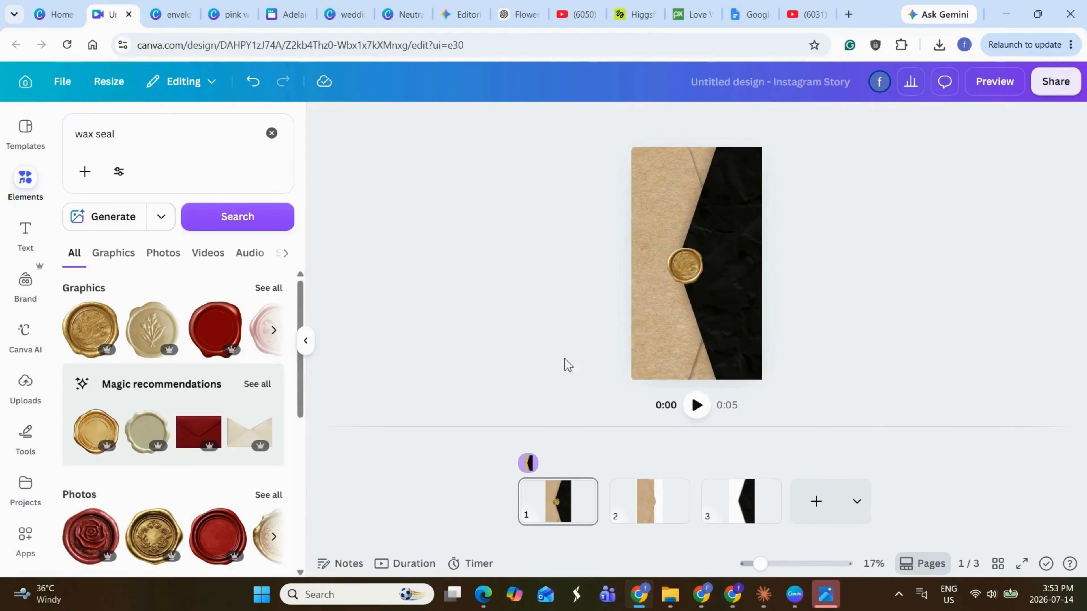
Shorten the wax seal's timing so it shows only at the start of page 1, alongside the closed-envelope image
left_click(700, 279)
left_click_drag(595, 450, 531, 453)
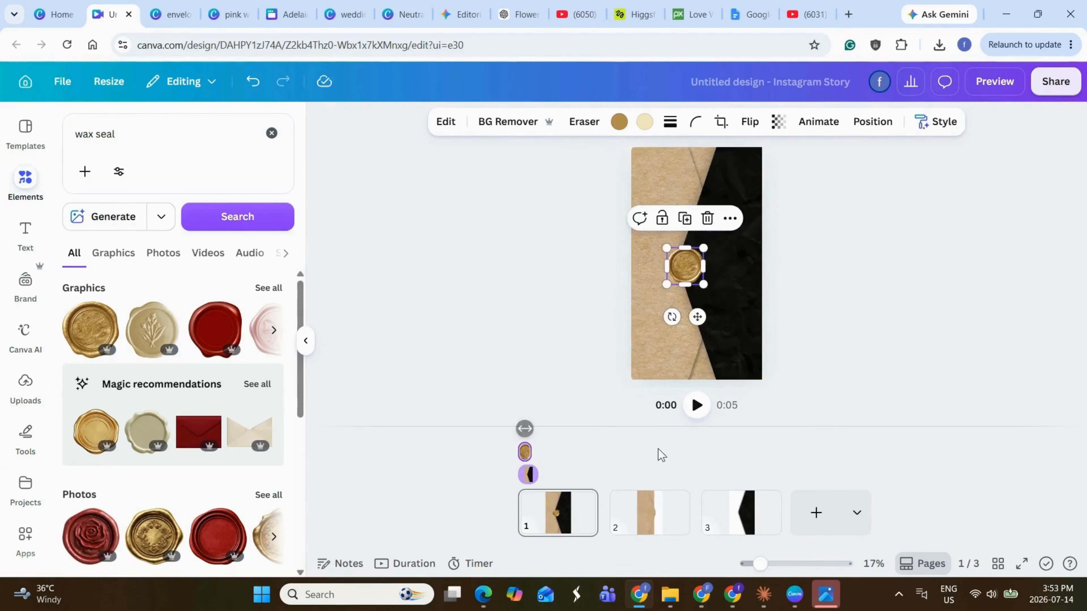
left_click(681, 365)
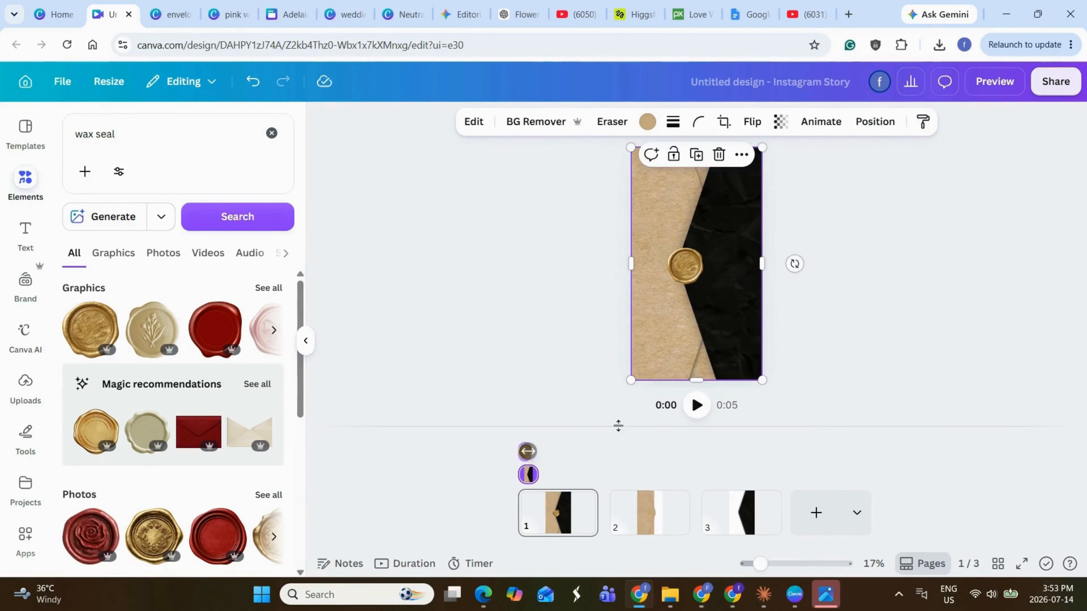
Using the layer list, trim the black and brown flap timings on page 1 to start when the closed-envelope image ends
right_click(709, 325)
left_click(560, 513)
left_click(863, 125)
left_click(179, 343)
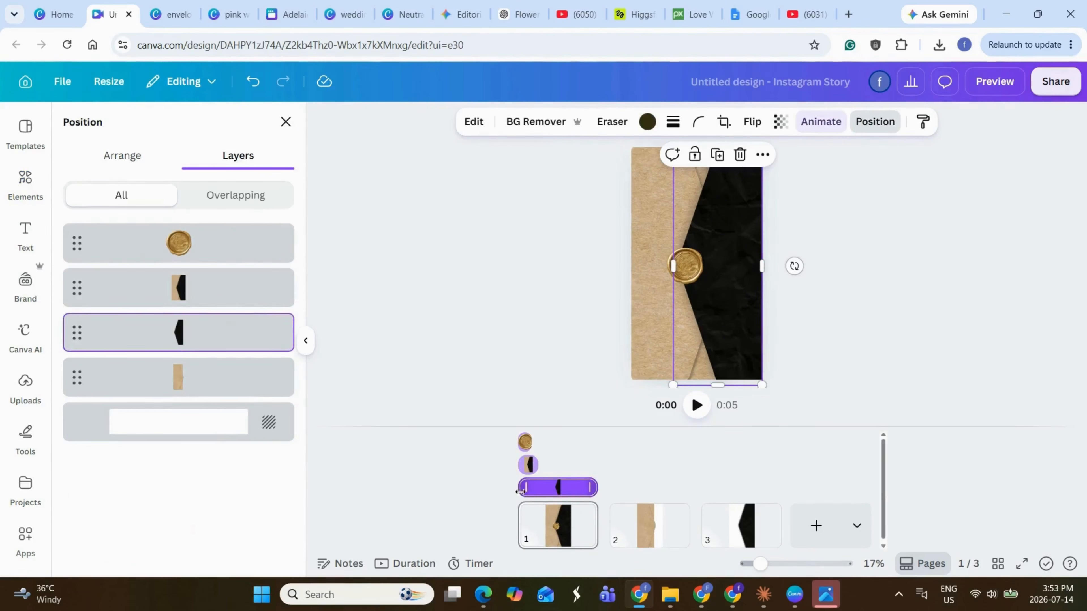
left_click_drag(520, 491, 543, 484)
left_click(214, 377)
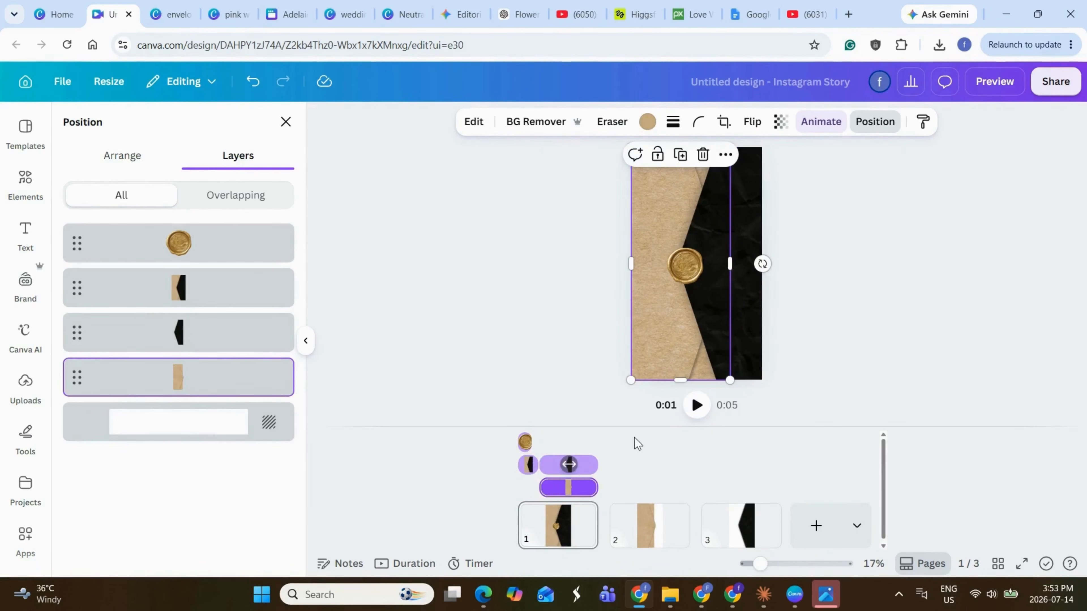
Show the page durations on the timeline and play the envelope animation from the start
left_click(405, 564)
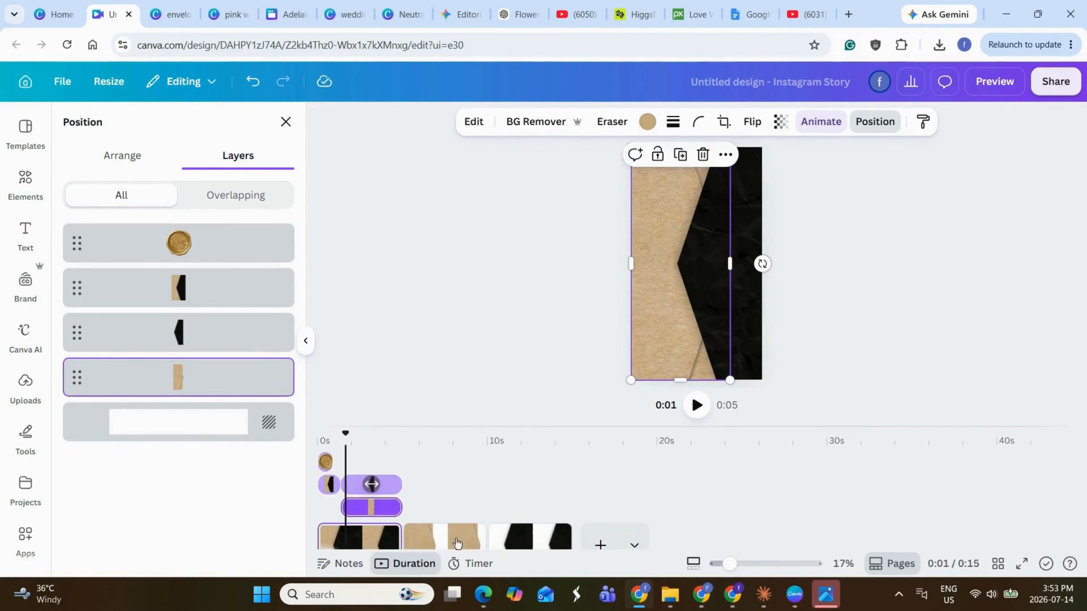
left_click(322, 460)
left_click(698, 409)
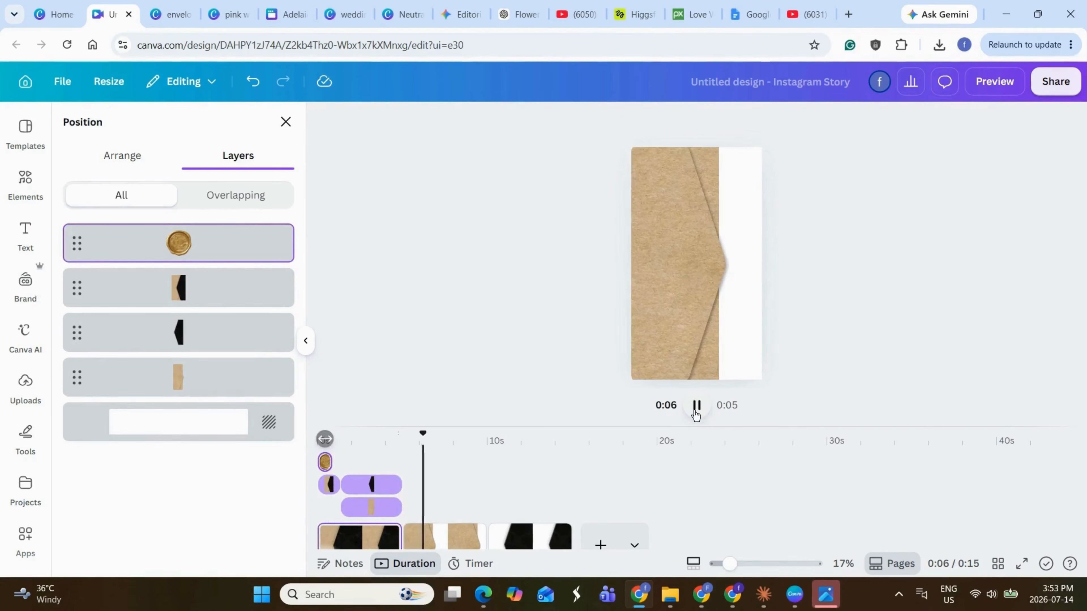
left_click(696, 406)
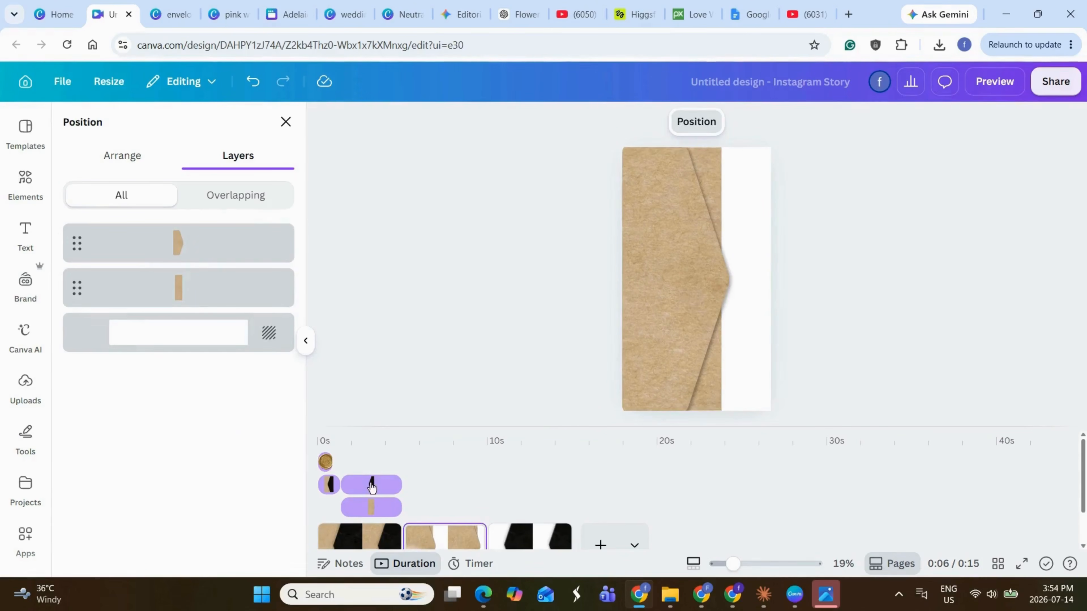
Shorten both flap timings on page 1 to end at about 4.1 s and play the animation from the start
left_click(372, 487)
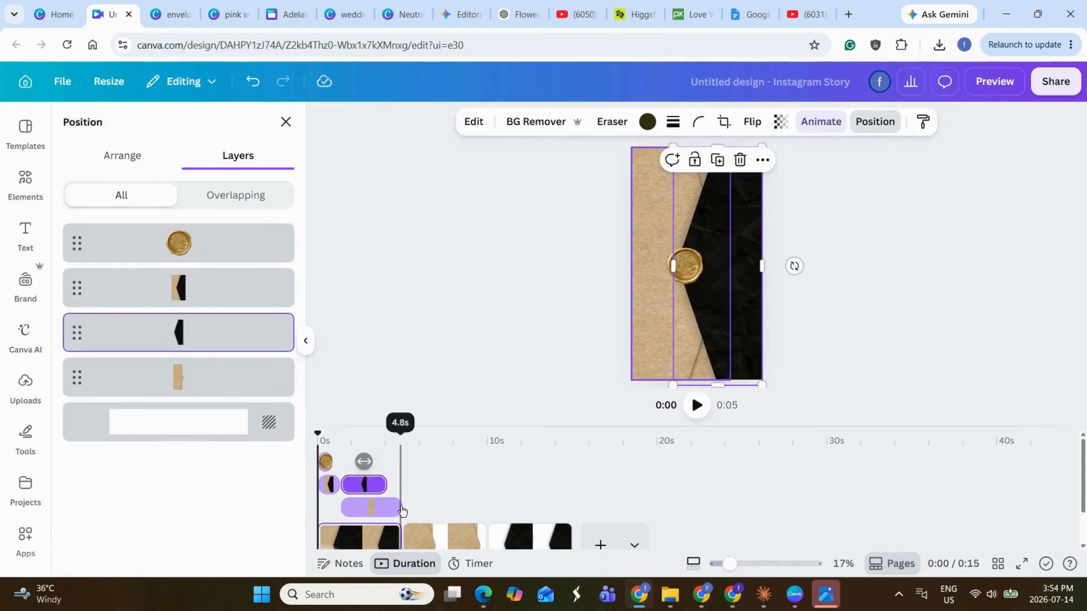
left_click_drag(402, 511, 388, 508)
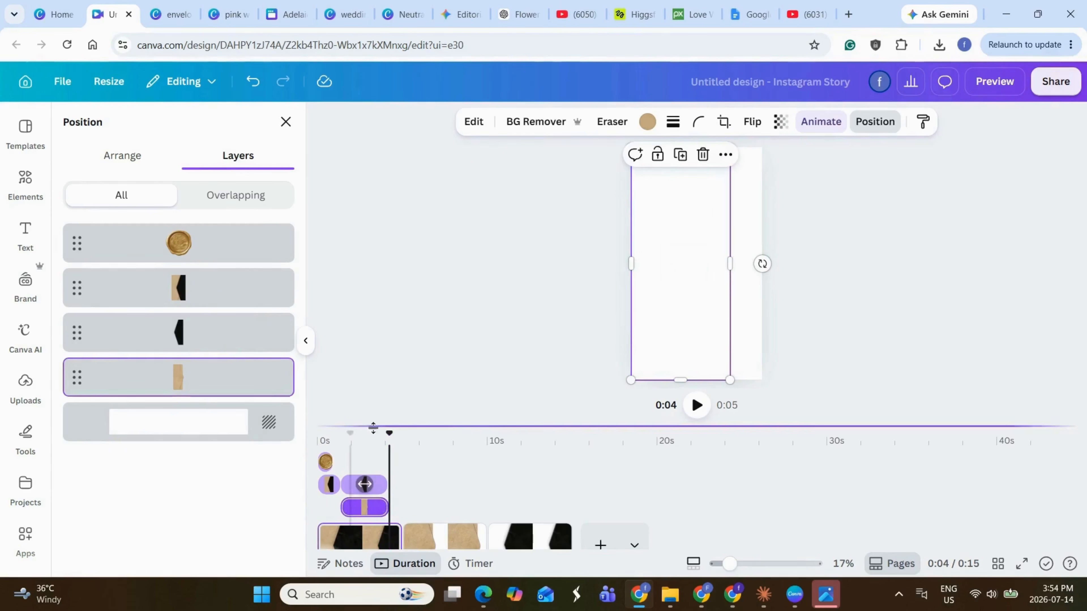
left_click(322, 428)
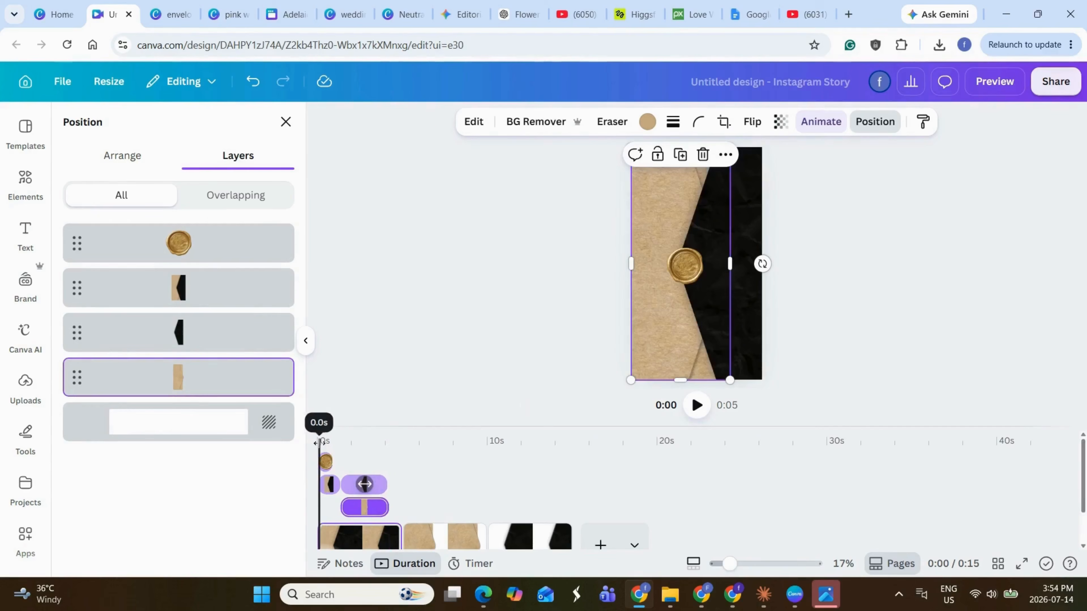
left_click(703, 407)
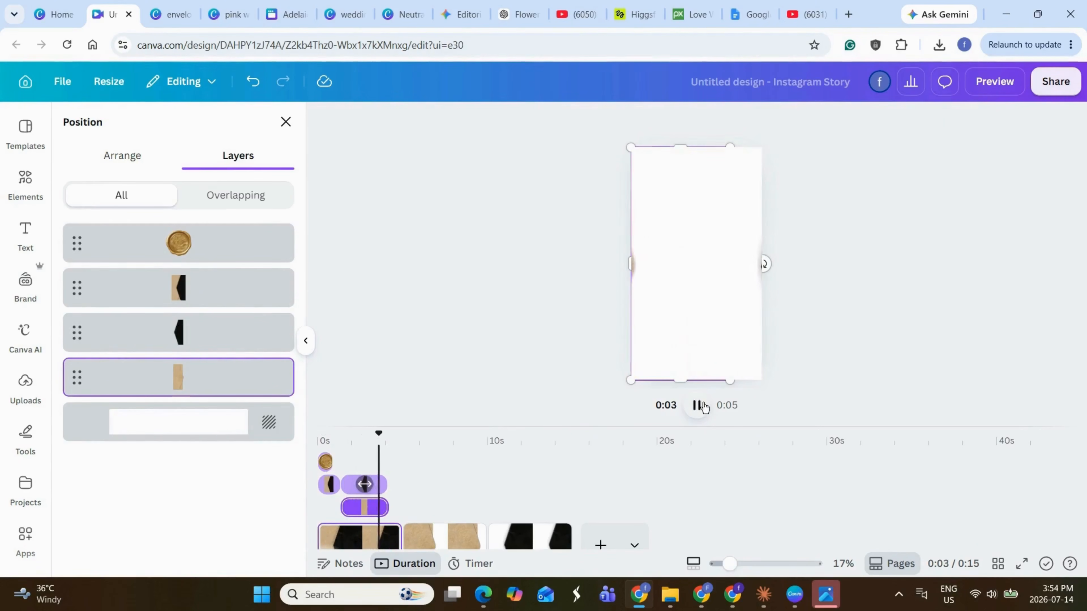
left_click(703, 407)
left_click_drag(379, 433, 319, 433)
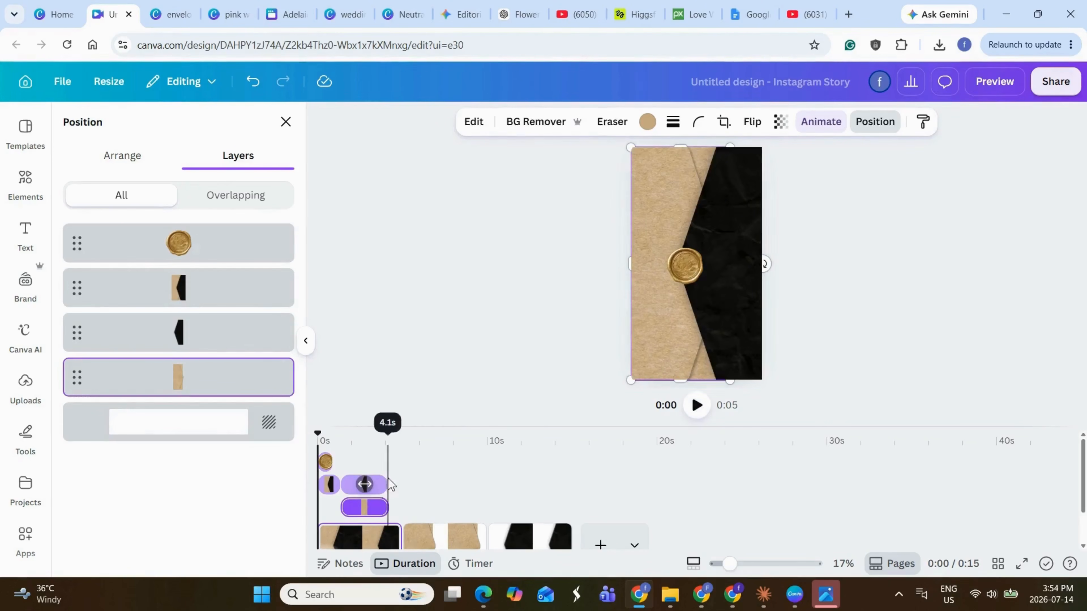
Shorten both flap timings on page 1 to end at about 3 s and play the opening again
left_click_drag(387, 485, 367, 505)
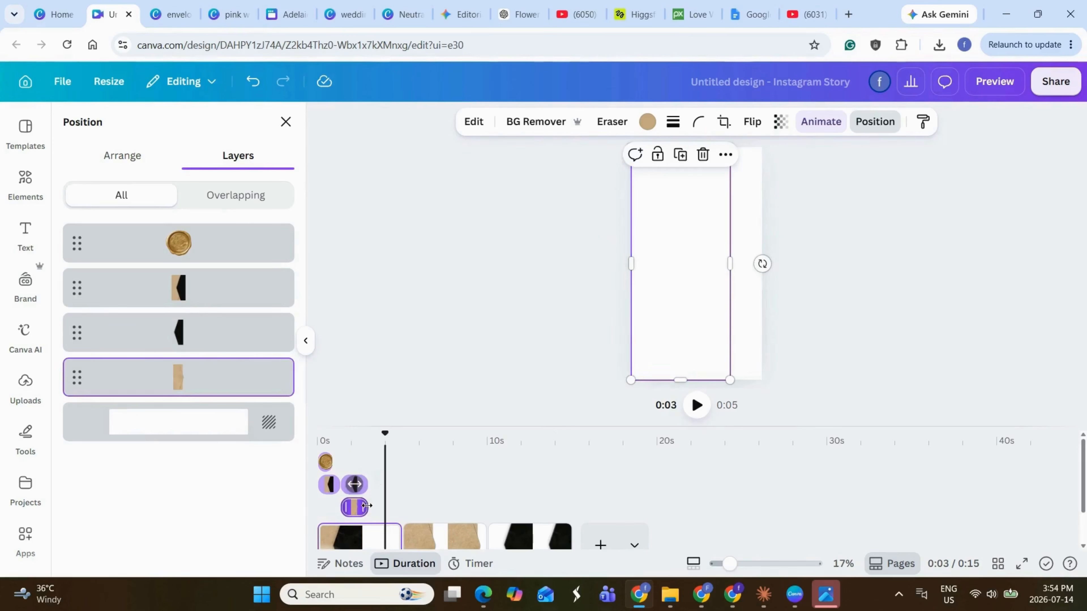
left_click_drag(384, 431, 301, 449)
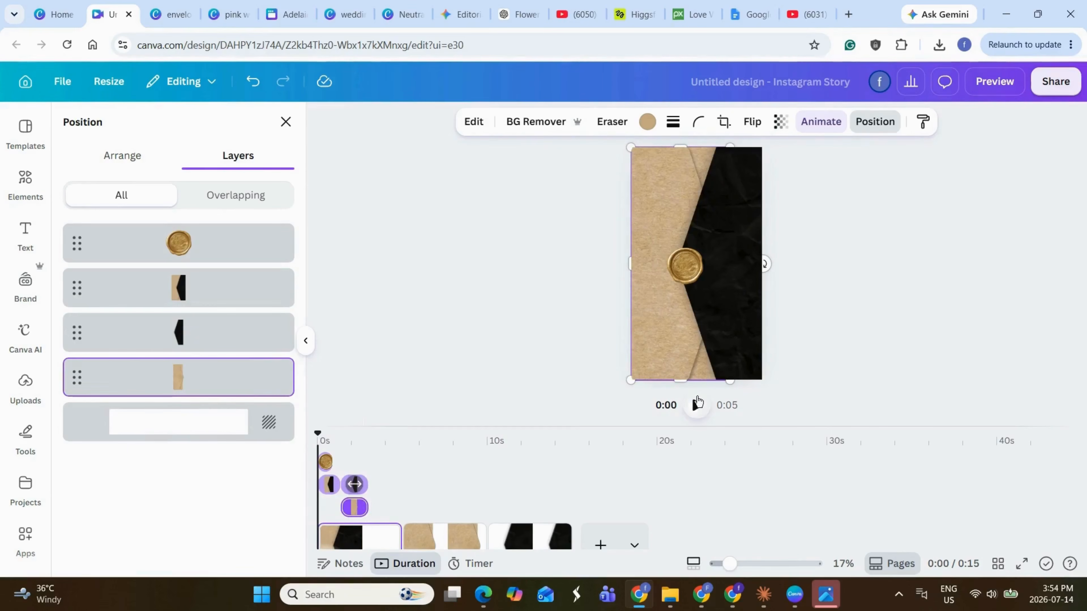
left_click(697, 404)
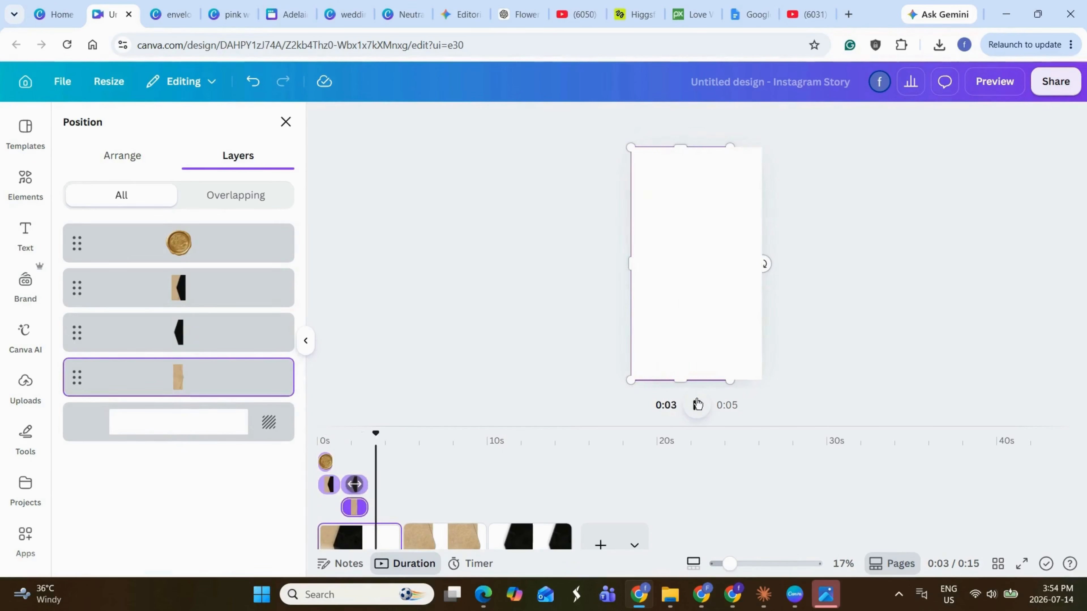
left_click(696, 404)
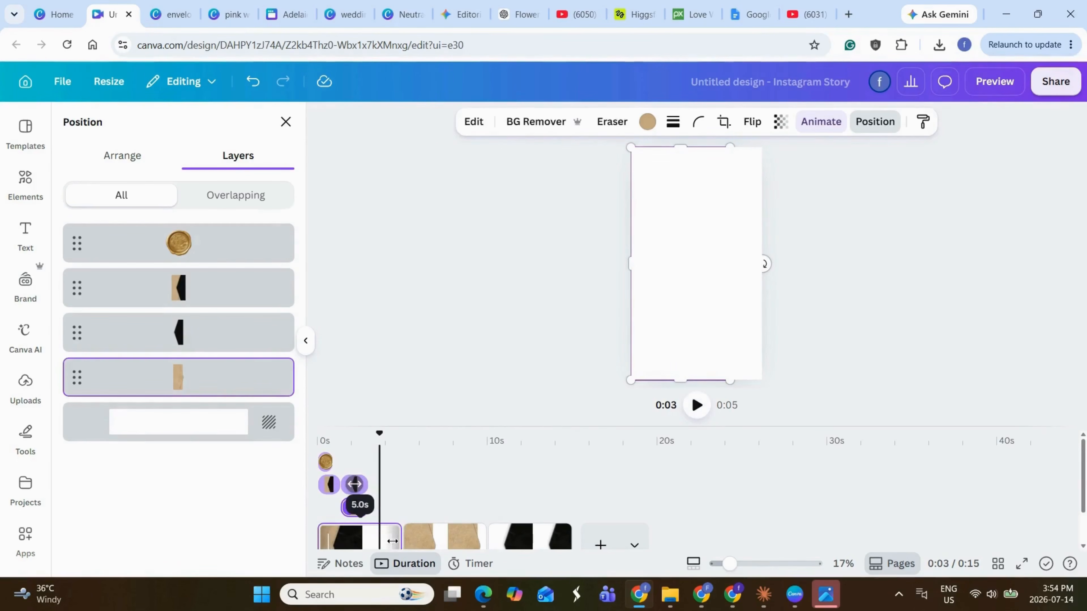
Trim page 1 to 3.0 s, matching the end of the flap timings, and play it from the start
left_click_drag(392, 541, 359, 542)
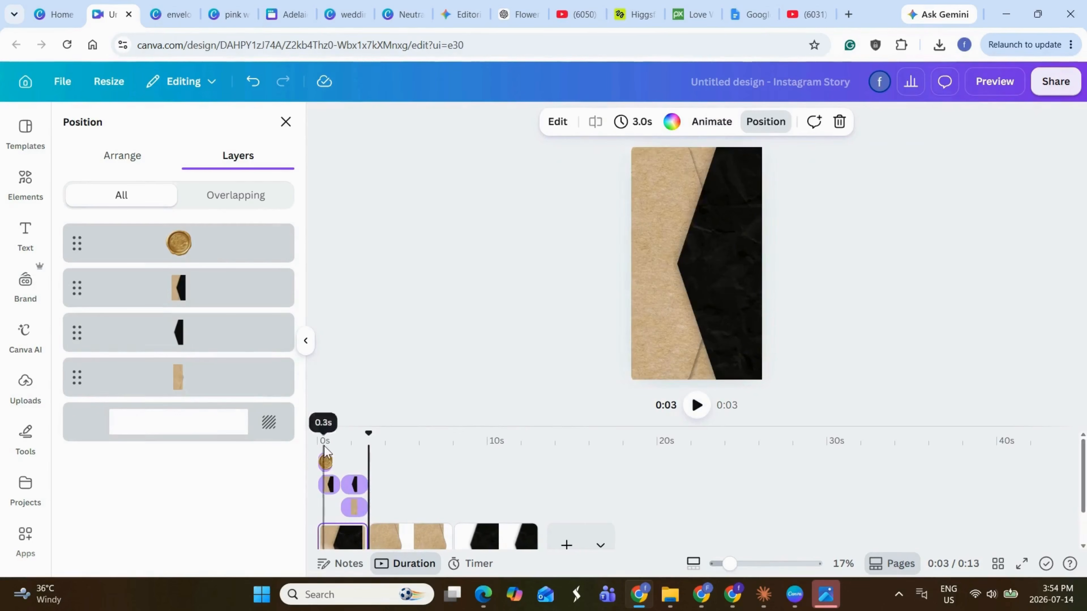
left_click(310, 453)
left_click(694, 404)
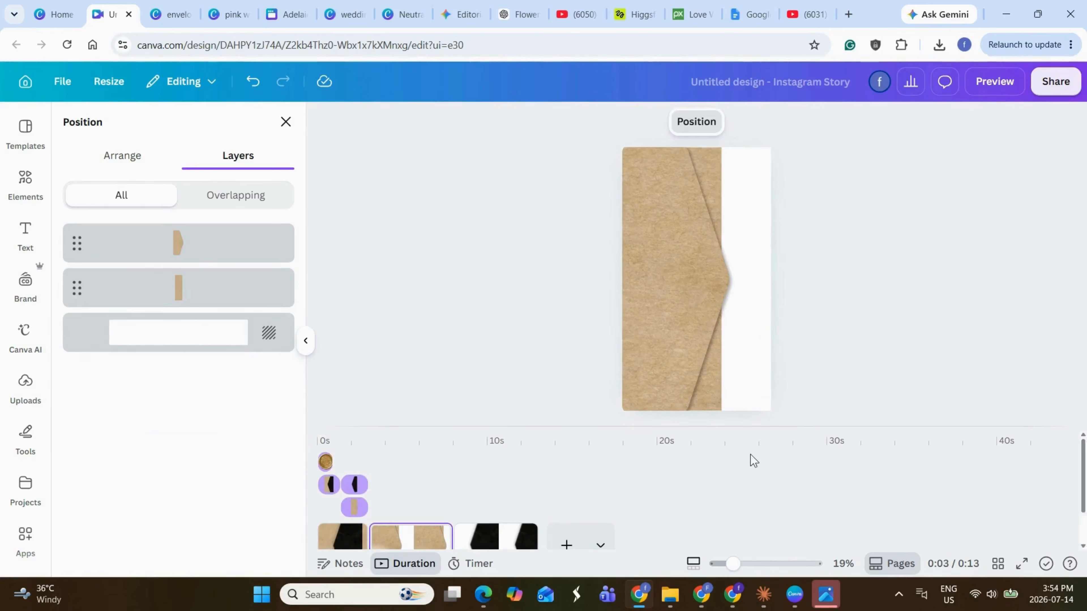
left_click_drag(1084, 454, 1084, 492)
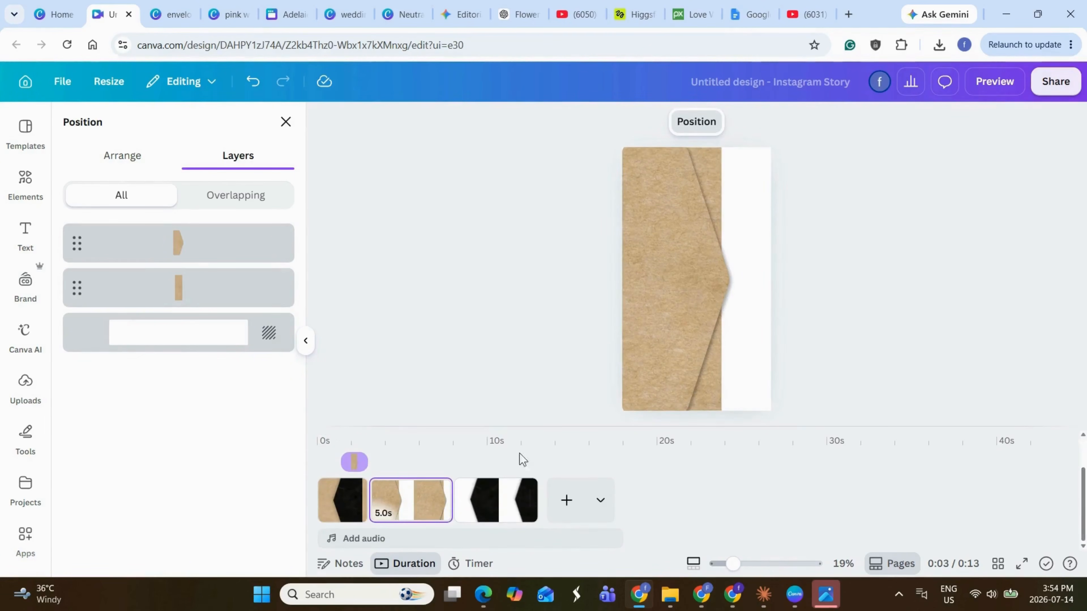
Name the design "master template" and make a copy of it
left_click(804, 82)
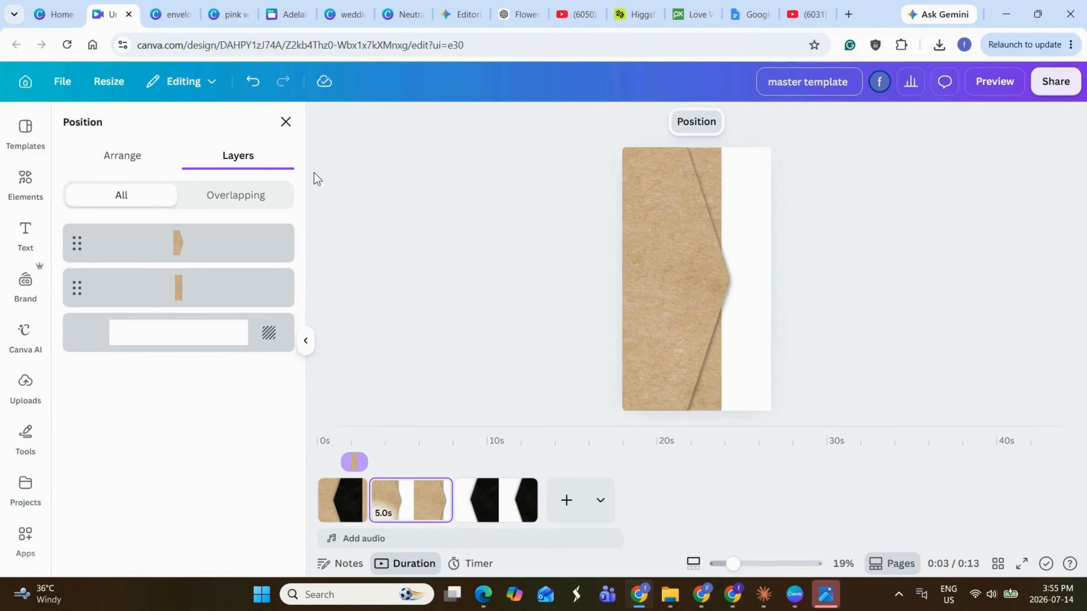
left_click(63, 82)
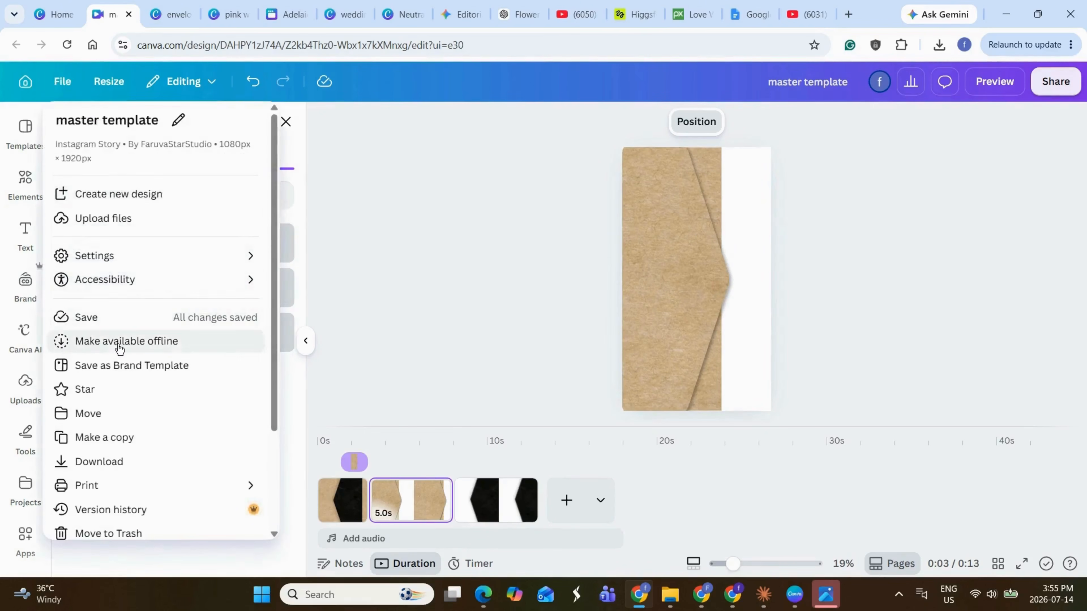
left_click(102, 437)
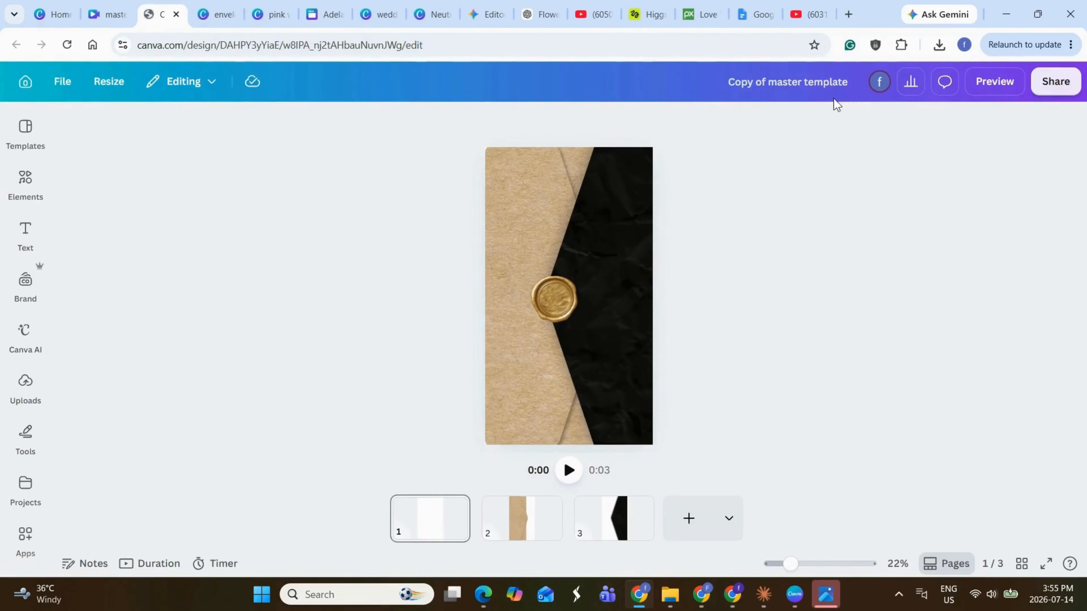
Delete pages 2 and 3 from the copied design, keeping only the animated envelope page, and open its preview
left_click(517, 531)
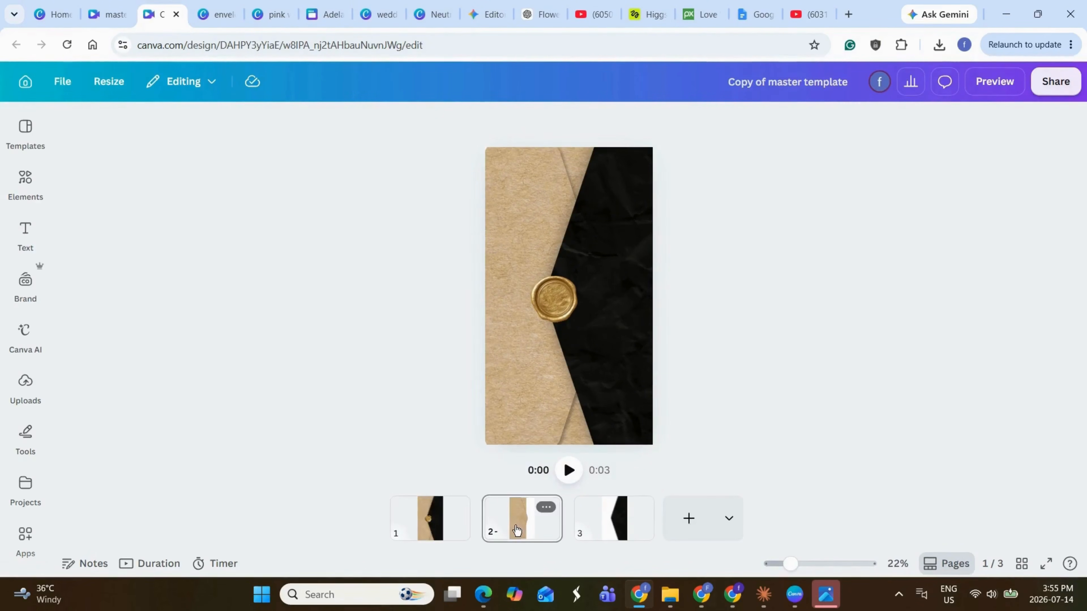
key("Delete")
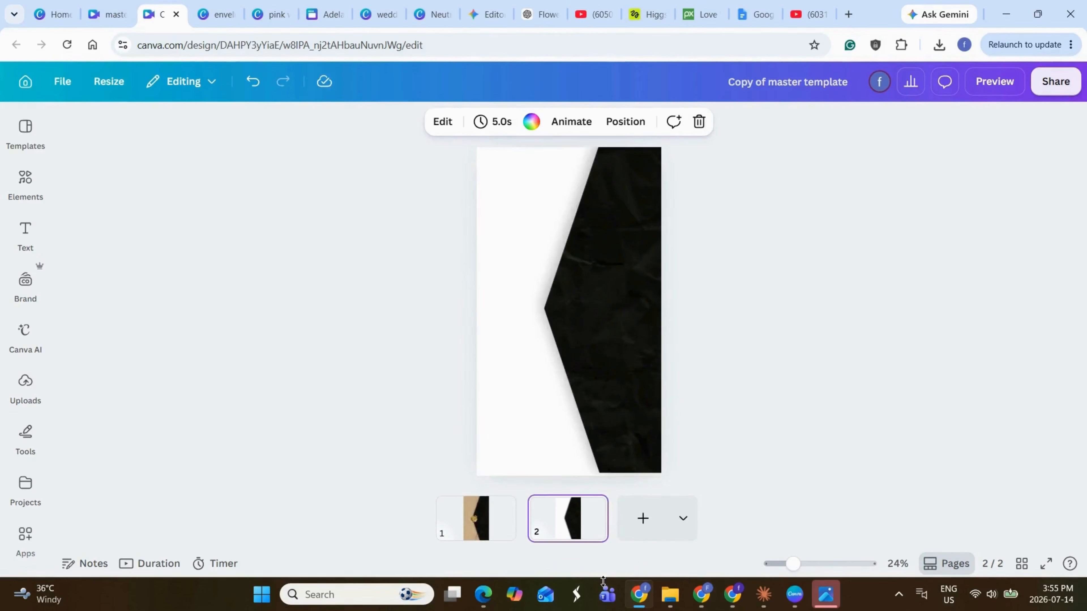
key("Delete")
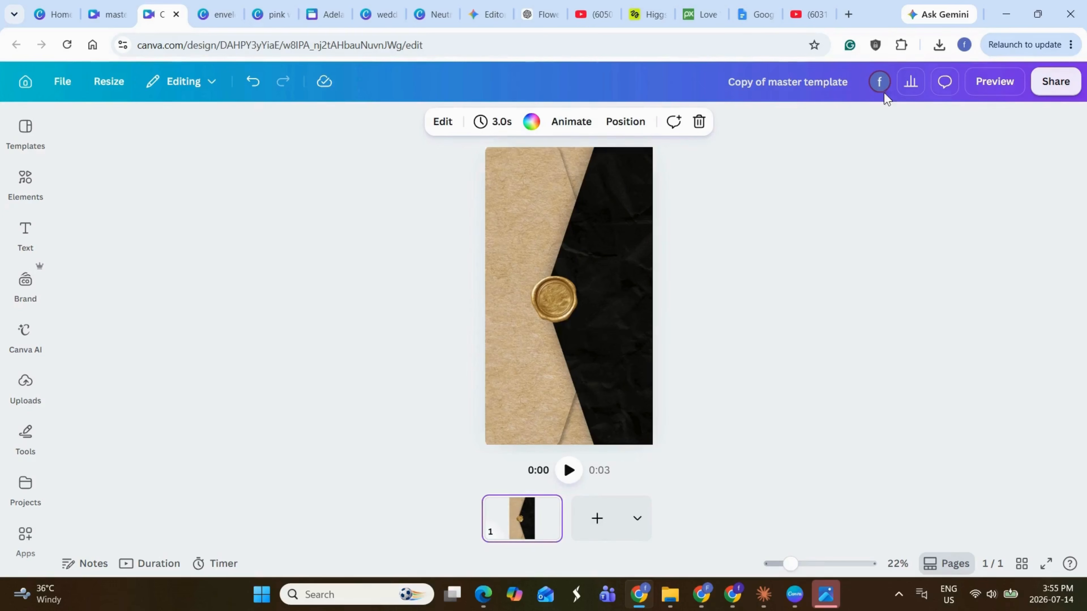
left_click(993, 82)
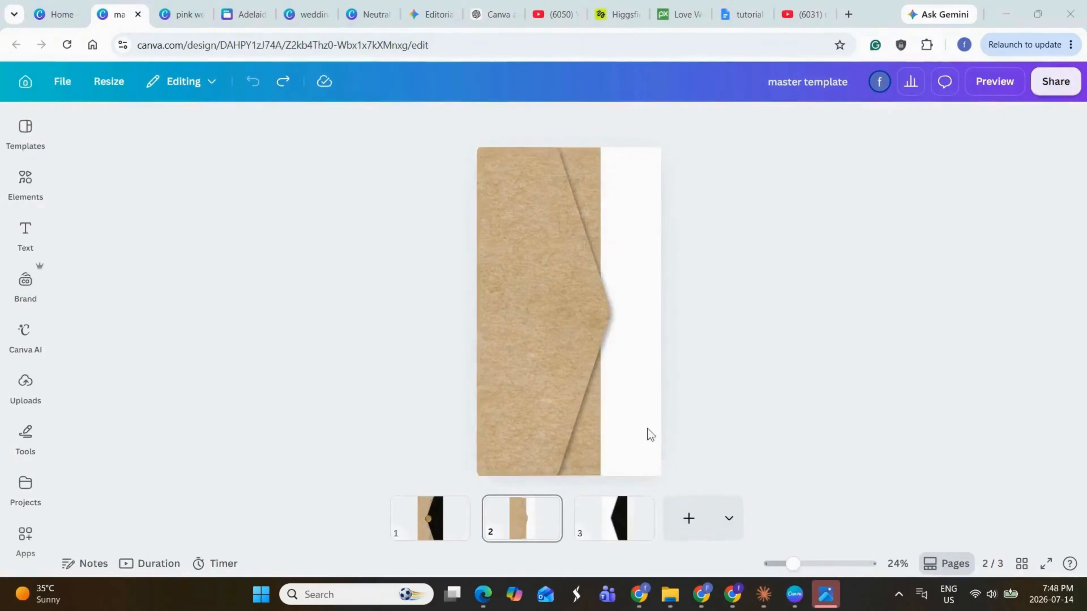
On page 2 of the master template, slide the brown flap aside and delete the brown paper rectangle behind it
left_click(468, 349)
left_click_drag(468, 349, 542, 381)
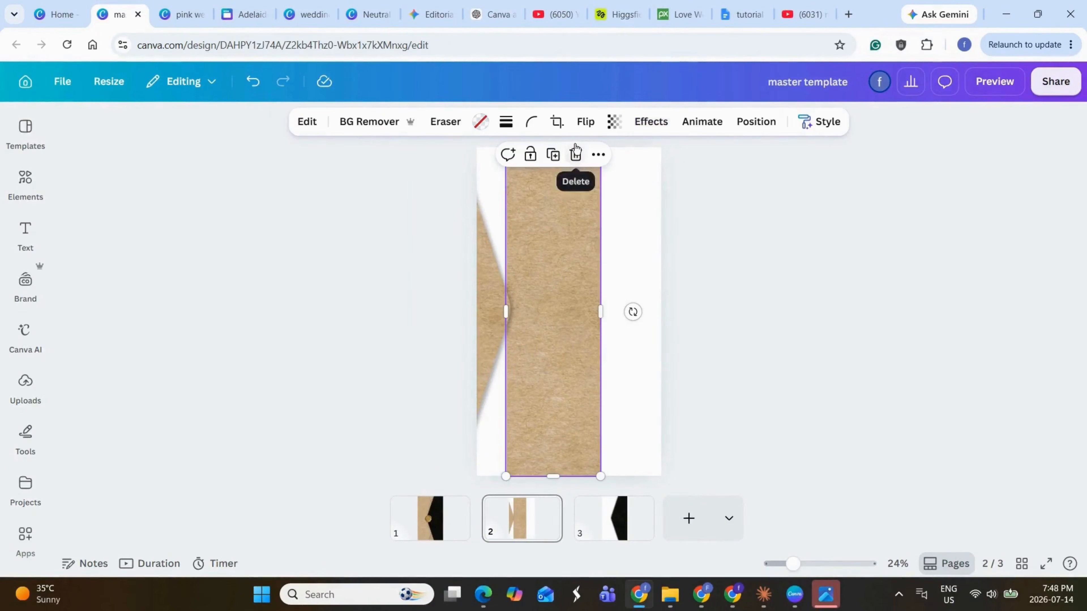
left_click(576, 153)
left_click(574, 221)
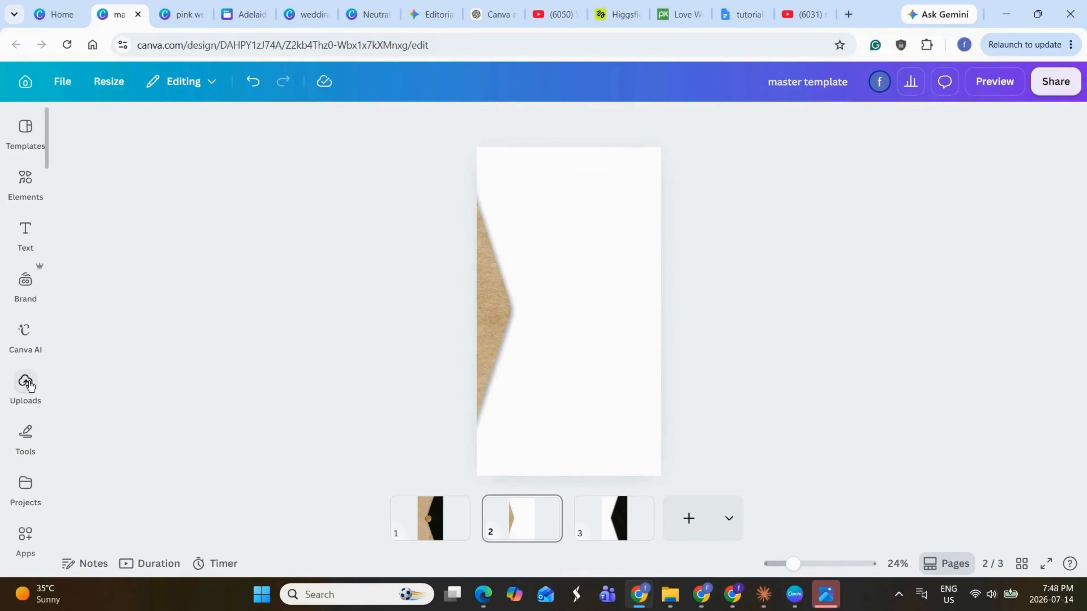
Add the inverted triangle frame from the basic shape frames to page 2 and enlarge it down from the page's top edge
left_click(26, 177)
left_click(255, 520)
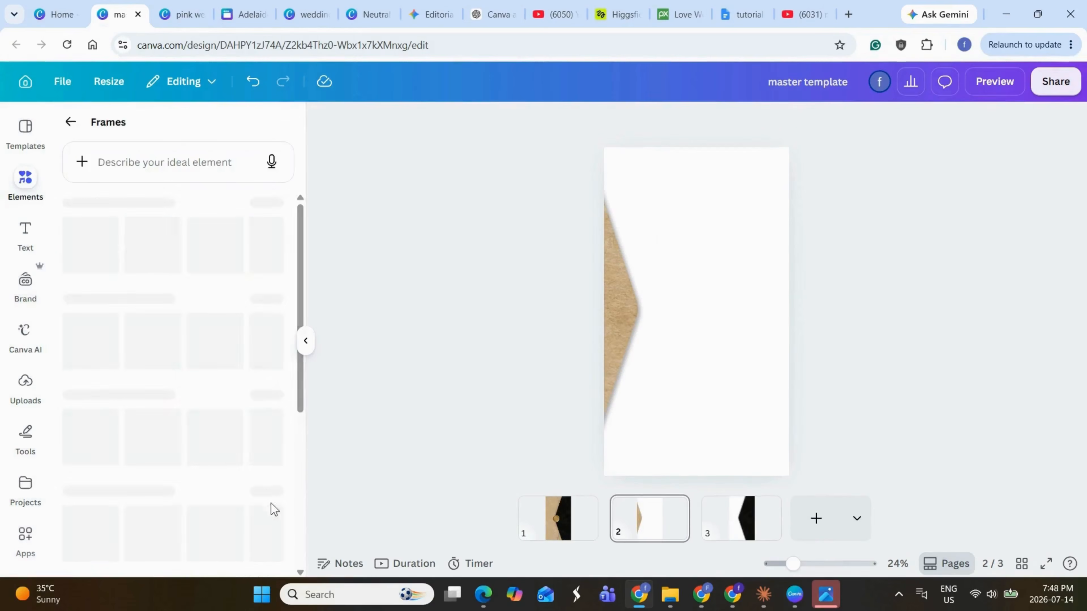
left_click(266, 207)
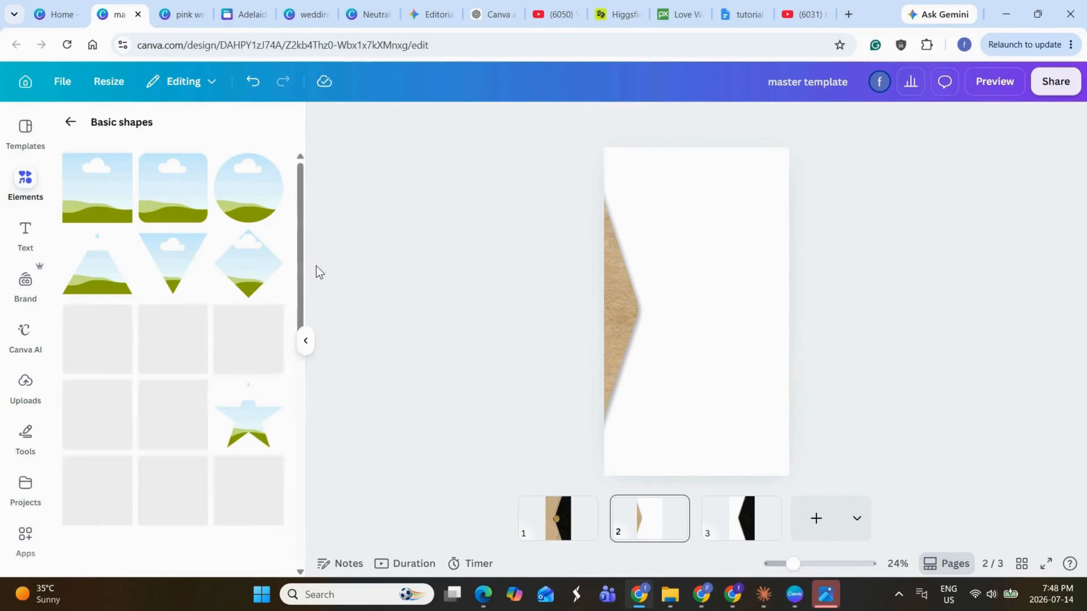
left_click(177, 257)
left_click_drag(705, 315, 651, 188)
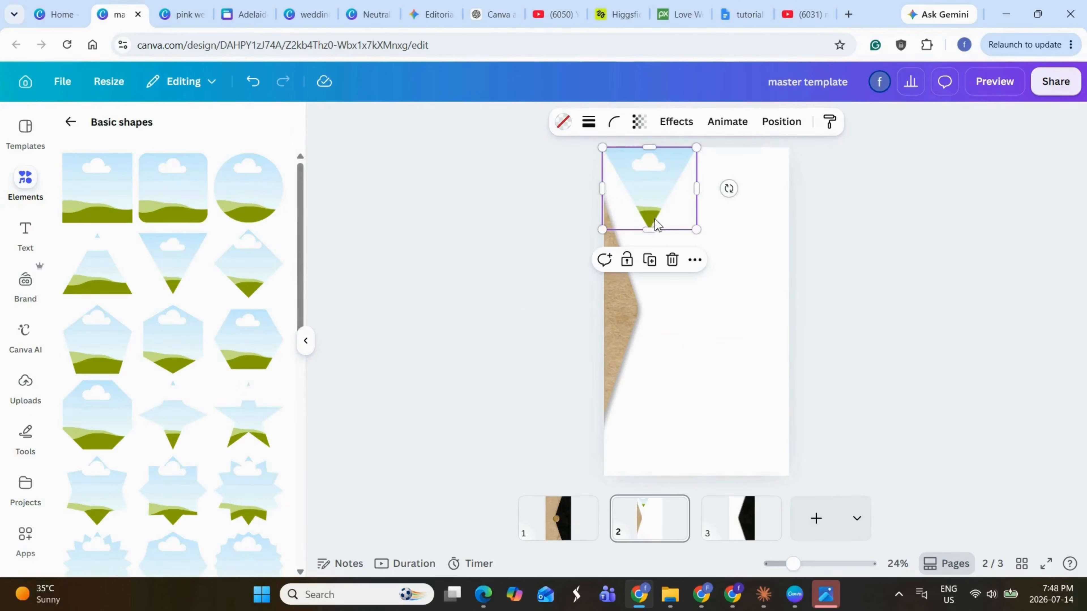
left_click_drag(651, 231, 666, 297)
left_click_drag(696, 225, 652, 220)
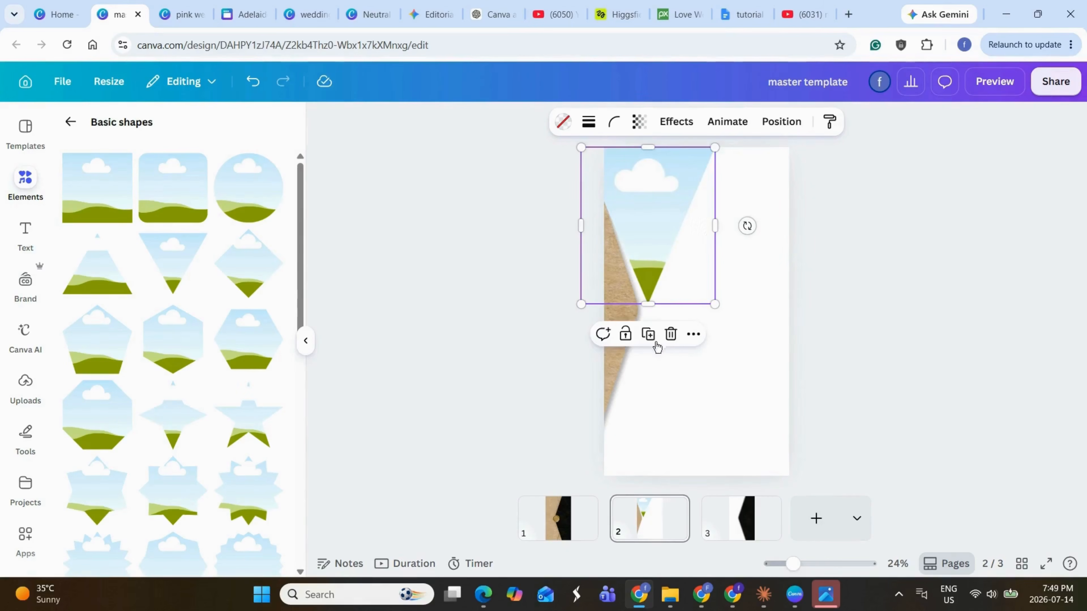
Move the brown flap back over the left part of page 2 and widen the triangle frame above it
left_click_drag(623, 352, 726, 355)
left_click(687, 192)
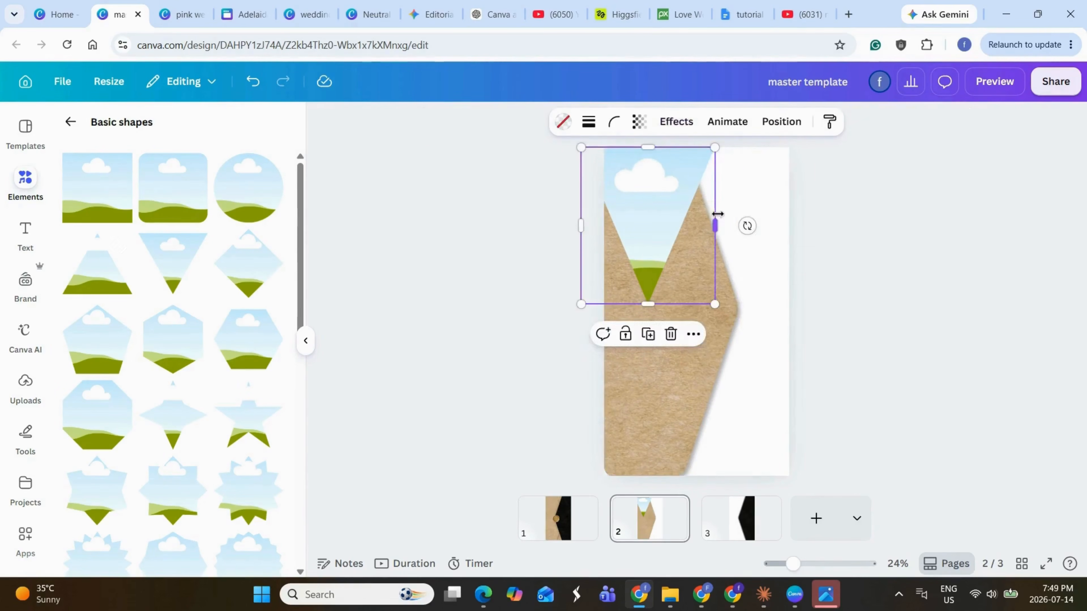
left_click_drag(716, 219, 750, 223)
Duplicate the triangle frame, rotate the copy 180° and place it along the bottom edge of page 2
left_click(667, 334)
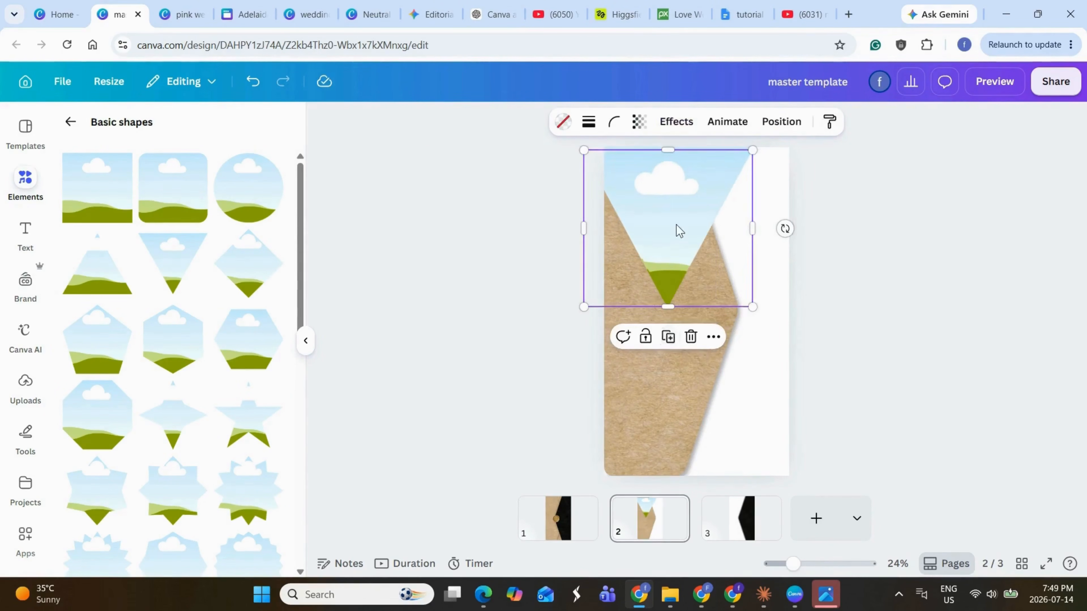
left_click_drag(677, 231, 680, 376)
left_click_drag(790, 380, 662, 421)
left_click_drag(692, 459, 696, 454)
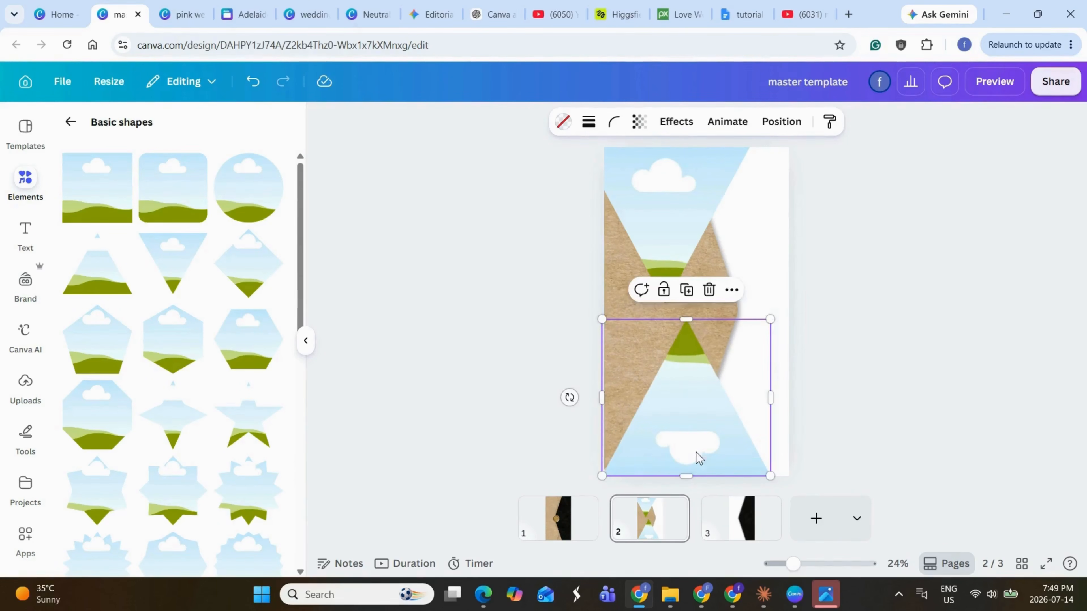
Align the inverted triangle frame directly above the rotated one on page 2, and bring the brown flap in front of both frames
left_click_drag(691, 238, 699, 210)
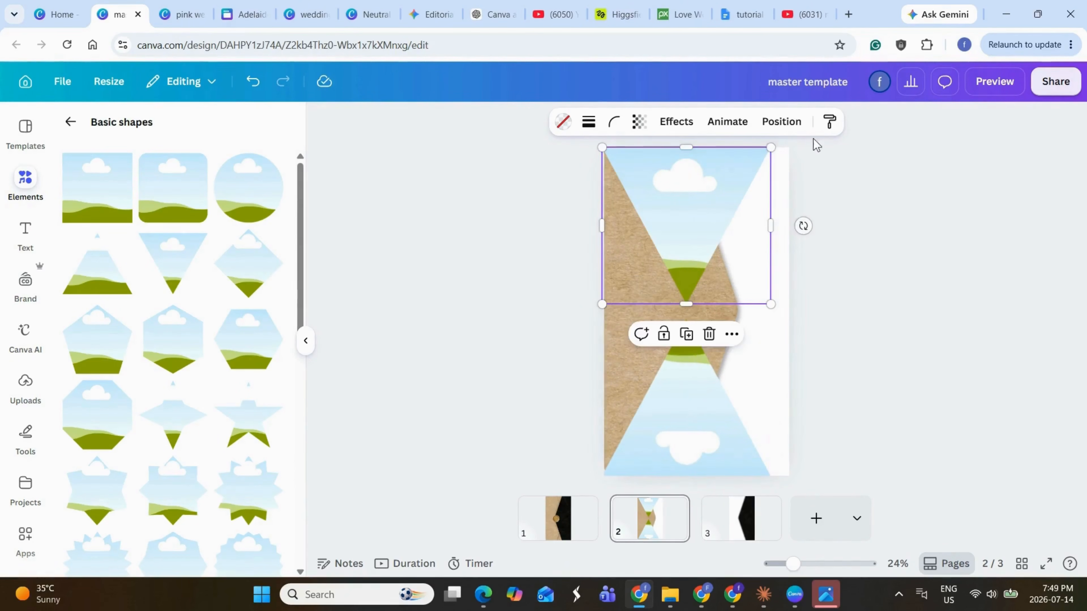
left_click(781, 121)
left_click(254, 160)
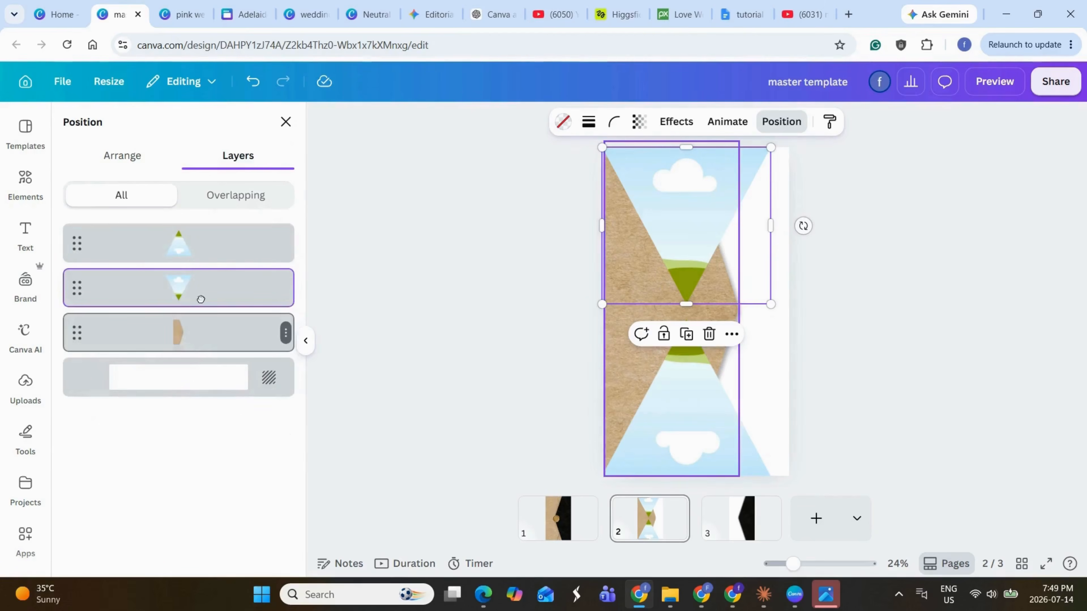
left_click_drag(184, 331, 181, 243)
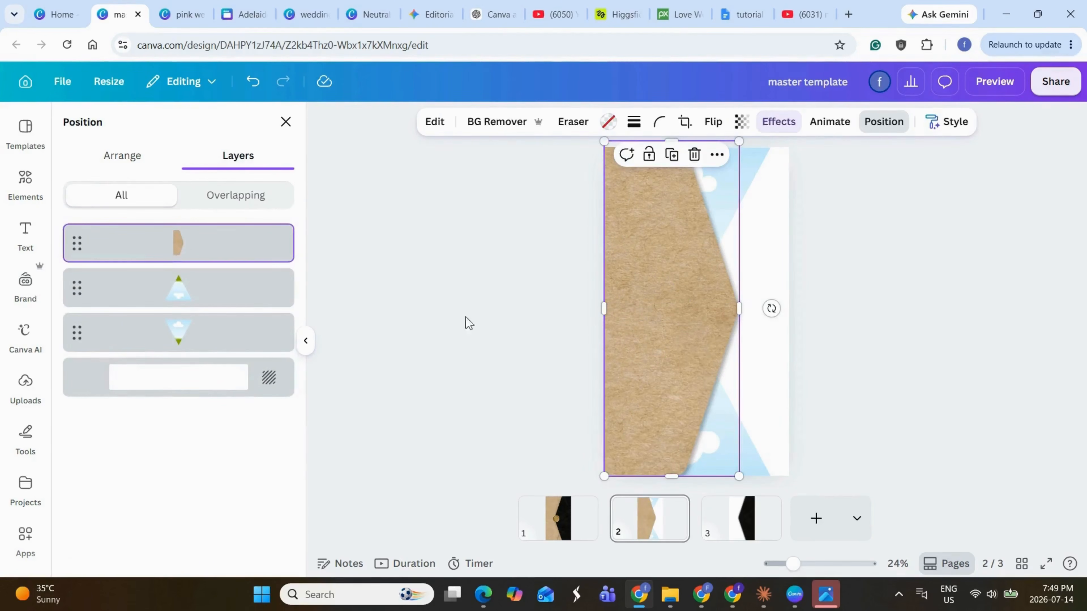
left_click(745, 218)
left_click(809, 236)
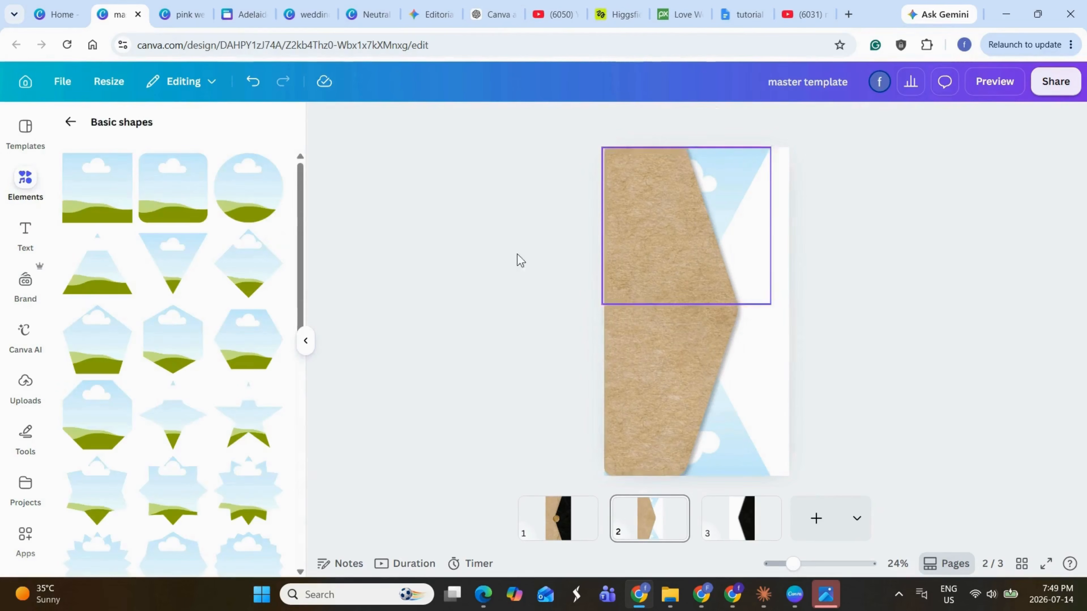
Fill the upper triangle frame on page 2 with a brown paper texture from the recommended elements
left_click(71, 122)
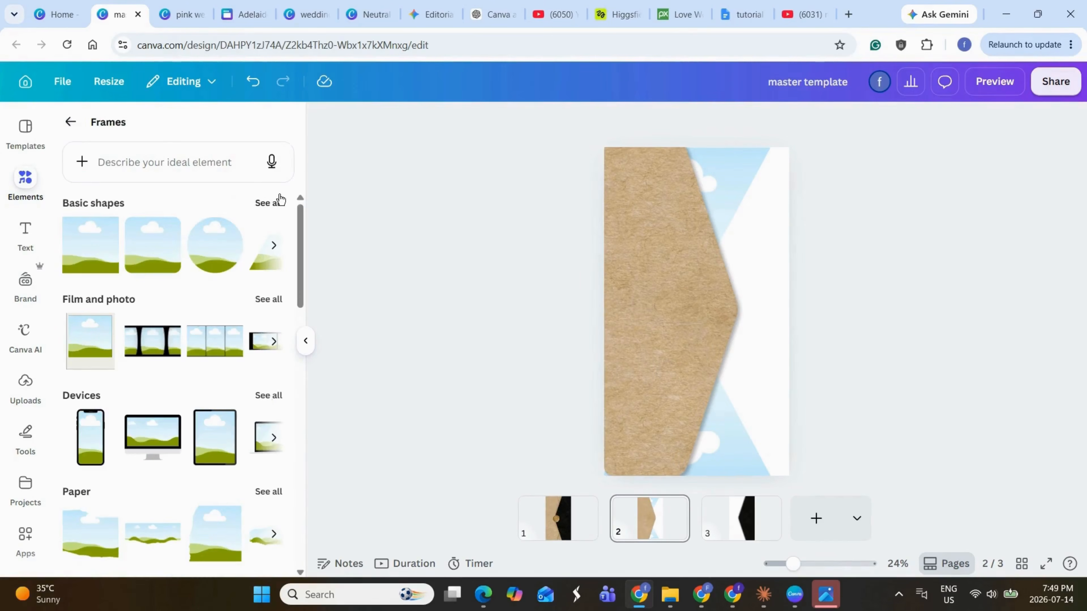
left_click(69, 119)
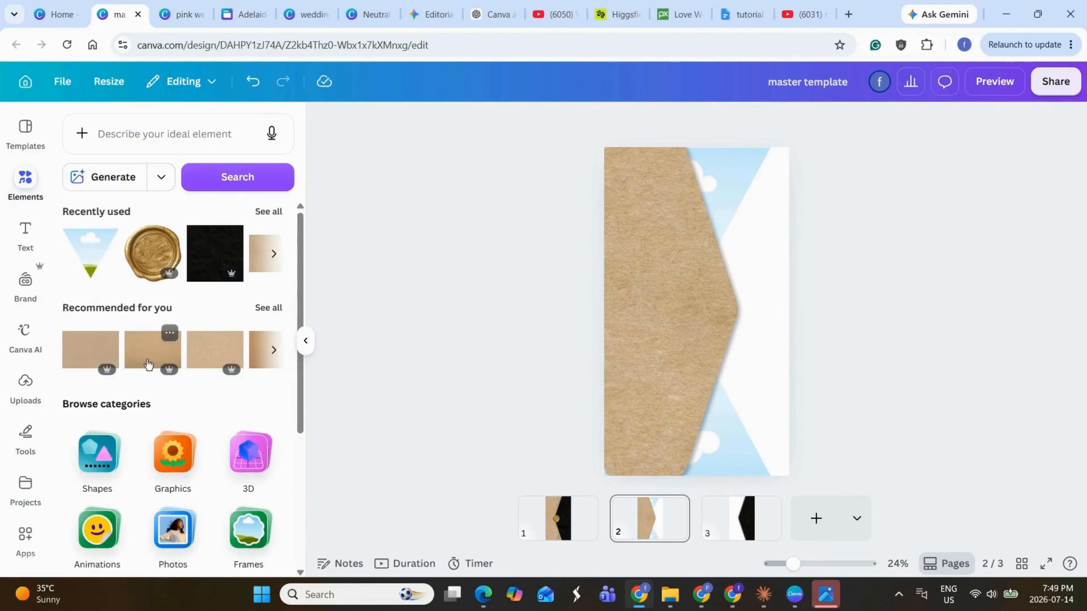
left_click(153, 349)
left_click_drag(701, 287, 729, 185)
left_click(511, 279)
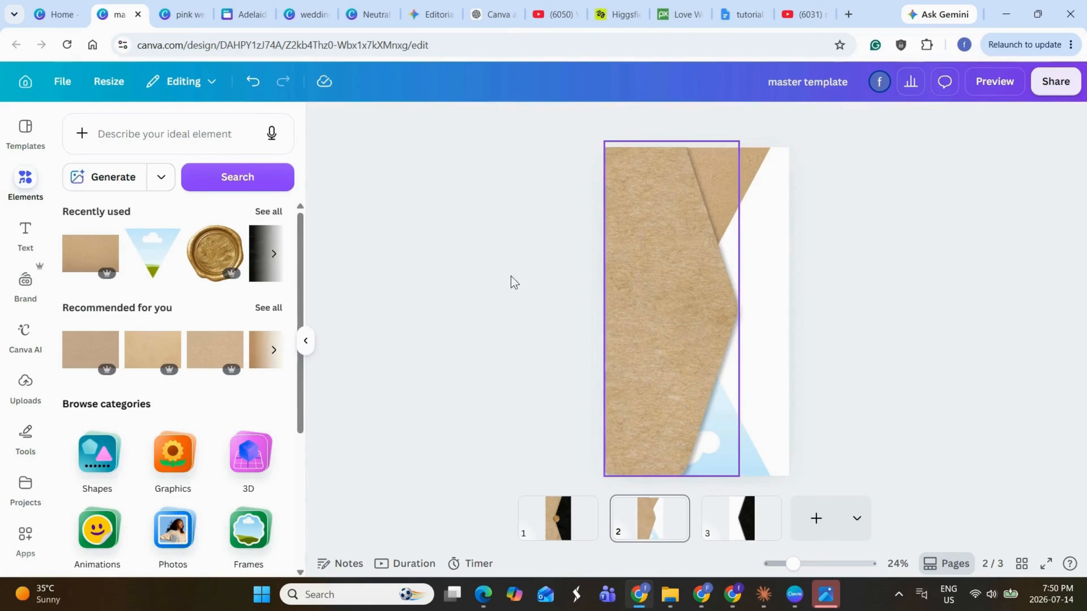
Fill the lower triangle frame with a brown paper texture and replace the flap's texture with a speckled brown paper
left_click(144, 361)
left_click_drag(675, 353, 686, 453)
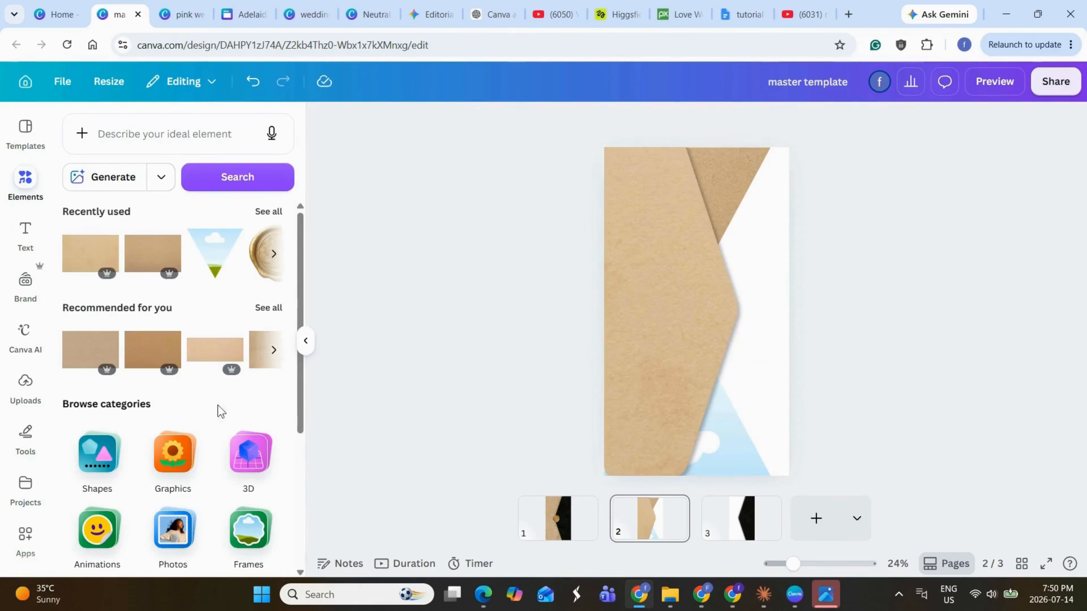
left_click(169, 338)
left_click_drag(650, 321, 701, 437)
left_click(519, 438)
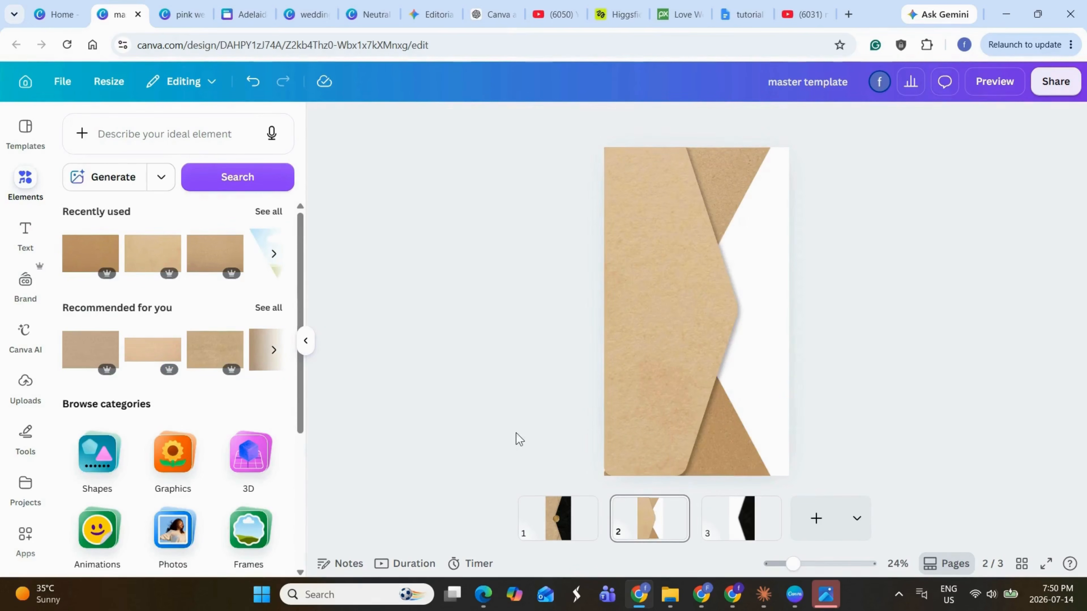
left_click(149, 338)
left_click_drag(691, 310, 659, 300)
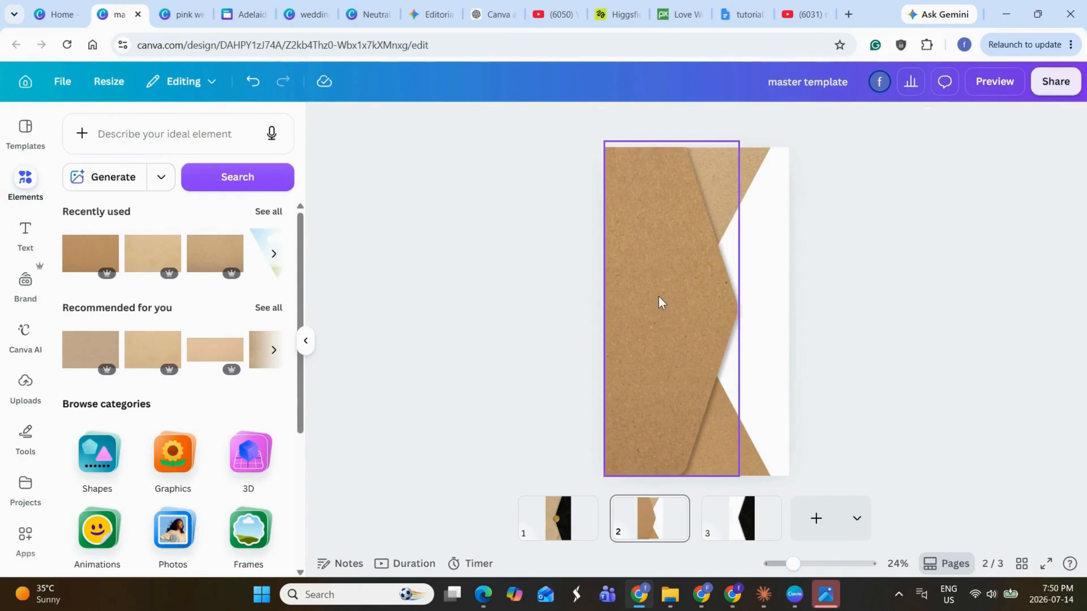
Adjust the horizontal positions of the two paper triangles and the brown flap to refine the envelope shape on page 2
left_click(751, 454)
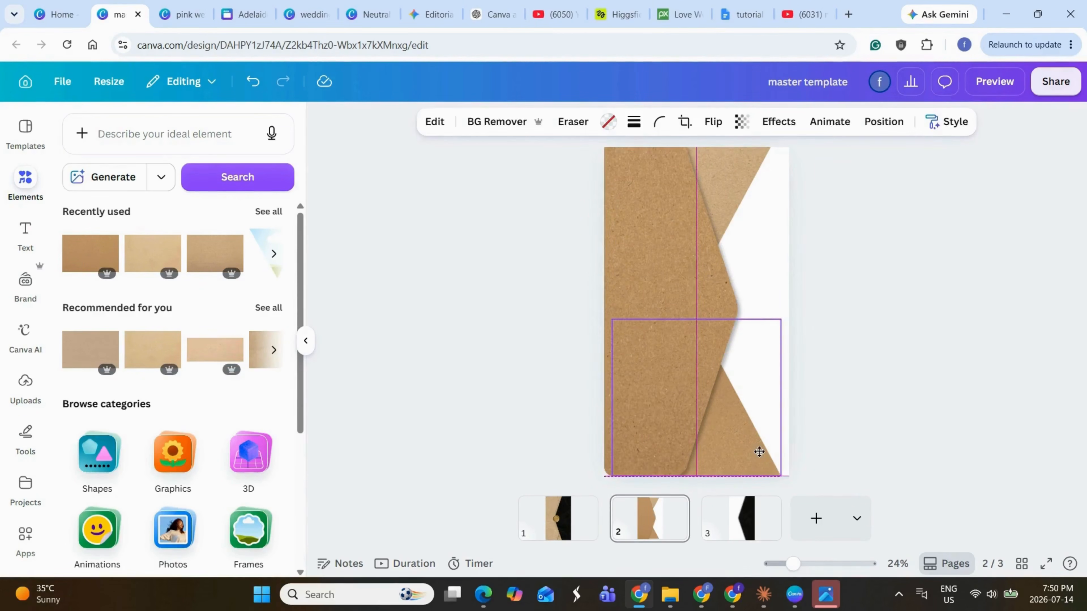
left_click_drag(748, 174, 766, 172)
left_click(725, 418)
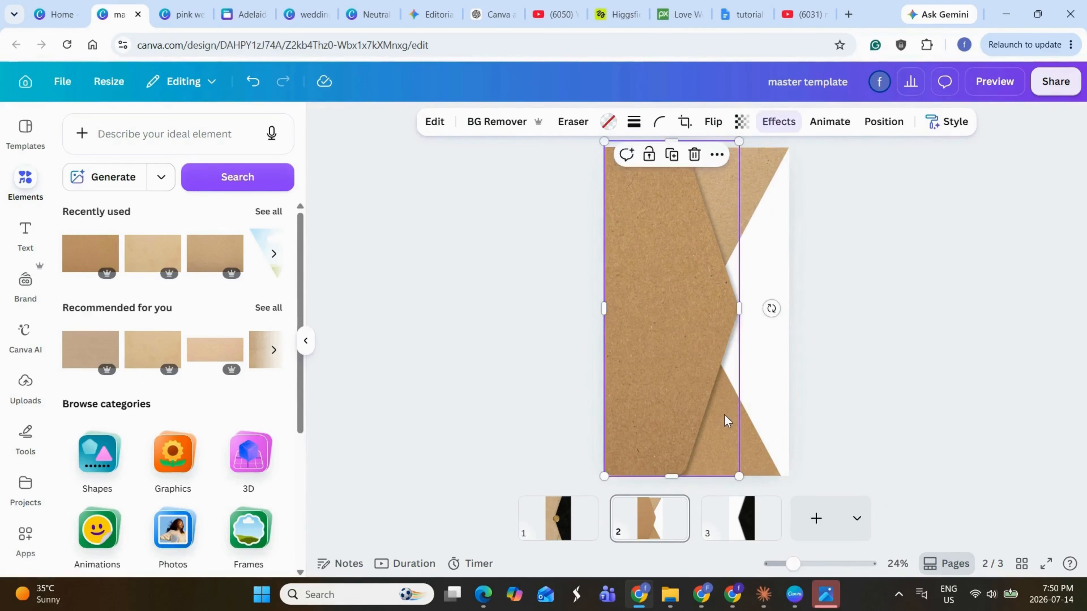
left_click(752, 450)
left_click_drag(754, 454, 748, 455)
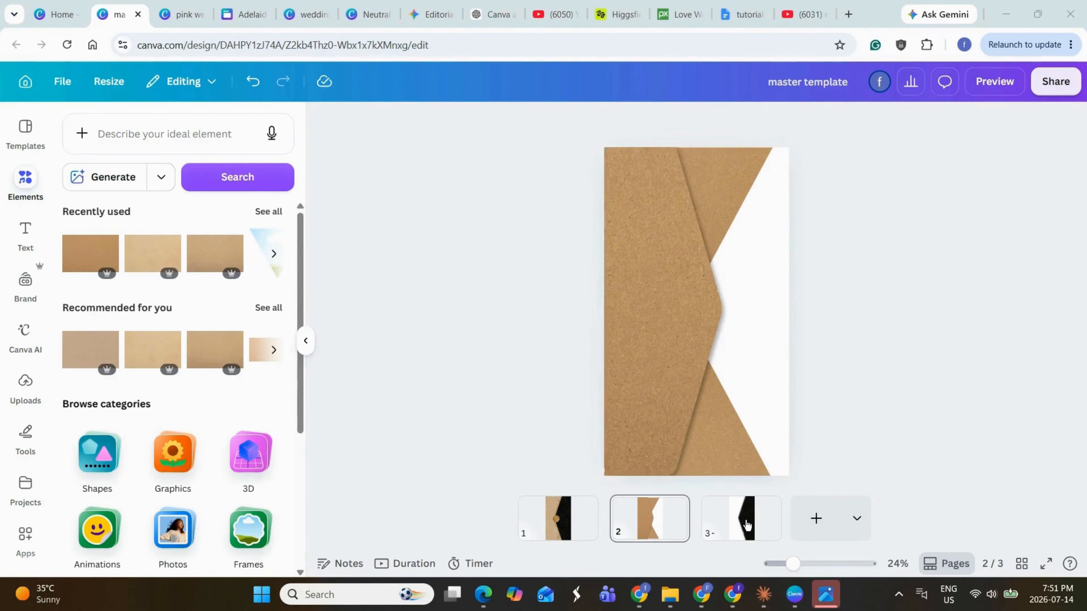
Move the black flap from page 3 onto the right side of page 2
left_click(745, 525)
left_click_drag(749, 395, 657, 525)
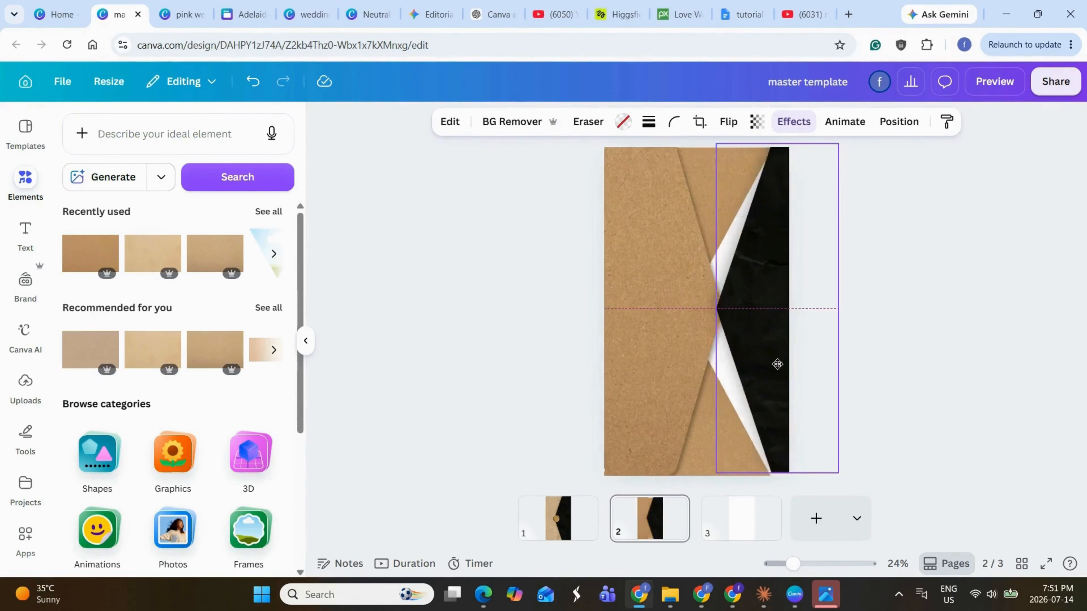